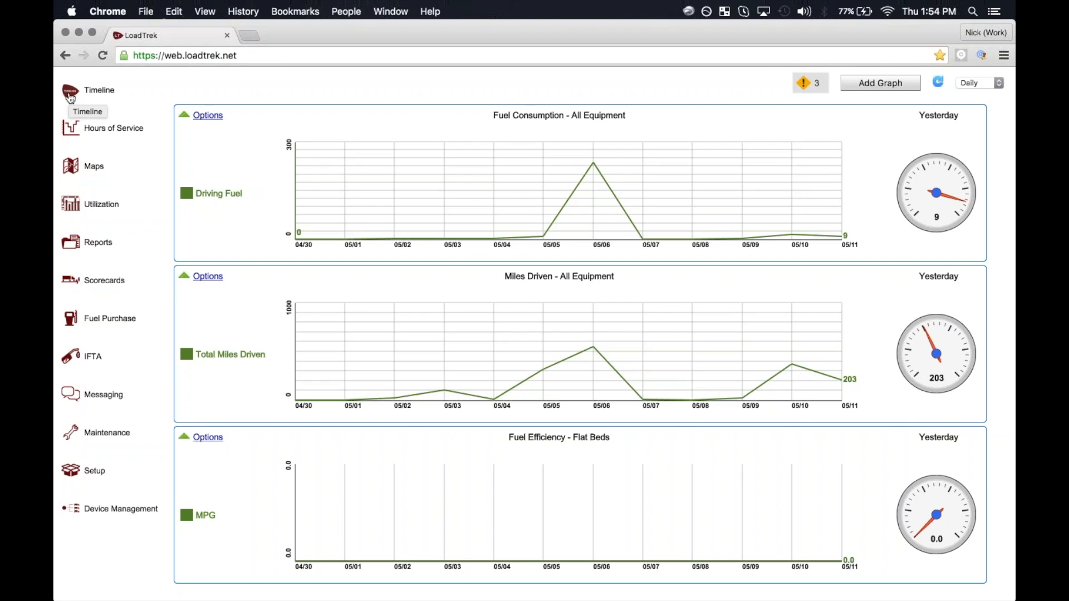
Open the Timeline and look over the load list, the driver routes and the day's time schedule
click(70, 96)
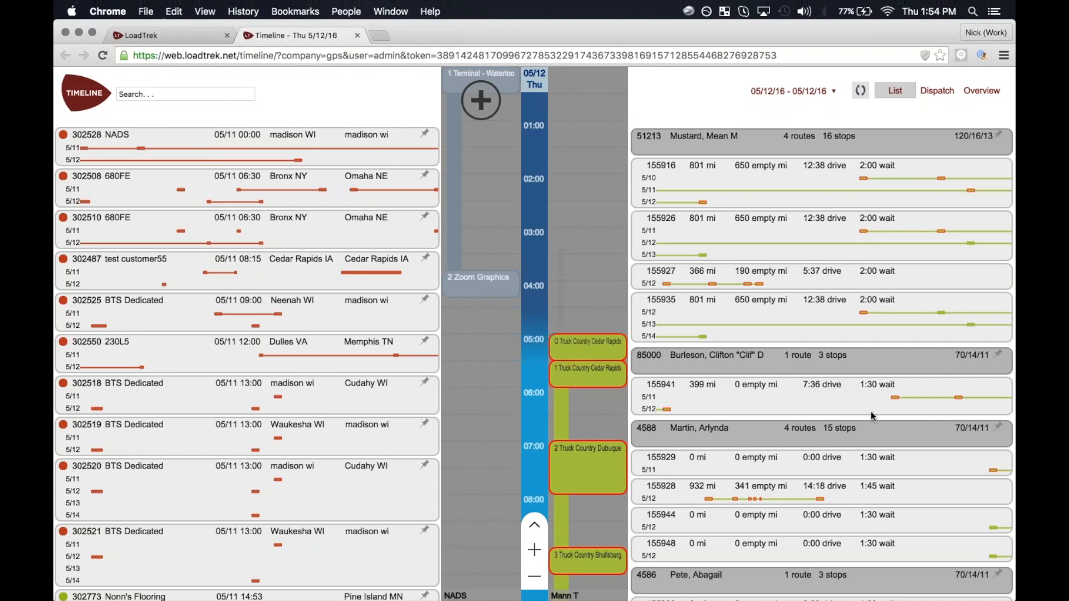
scroll(871, 412, down, 5)
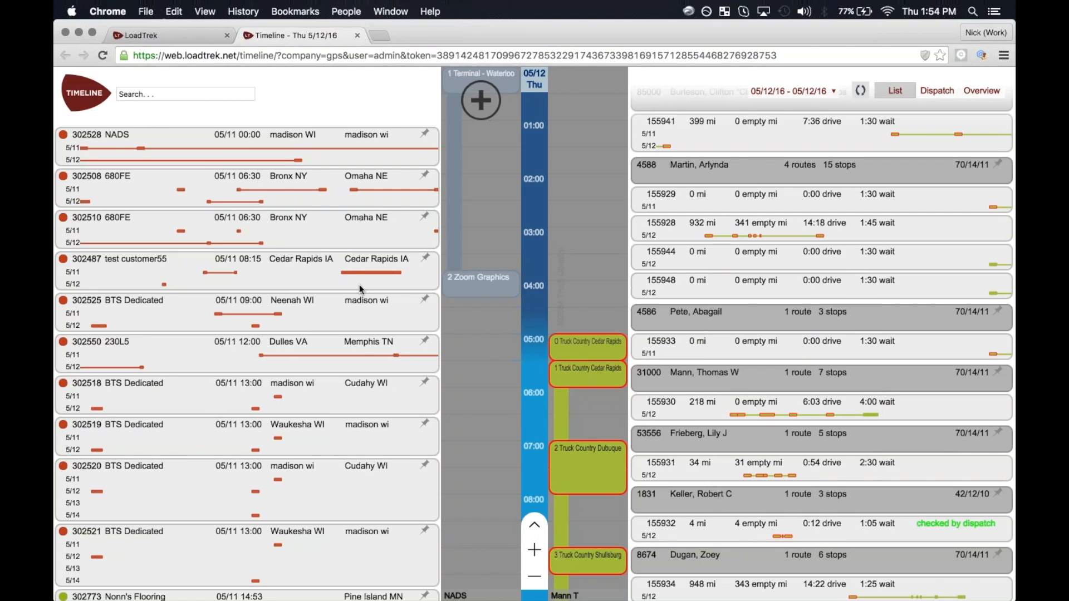
scroll(272, 215, down, 5)
scroll(271, 214, up, 2)
scroll(272, 215, up, 2)
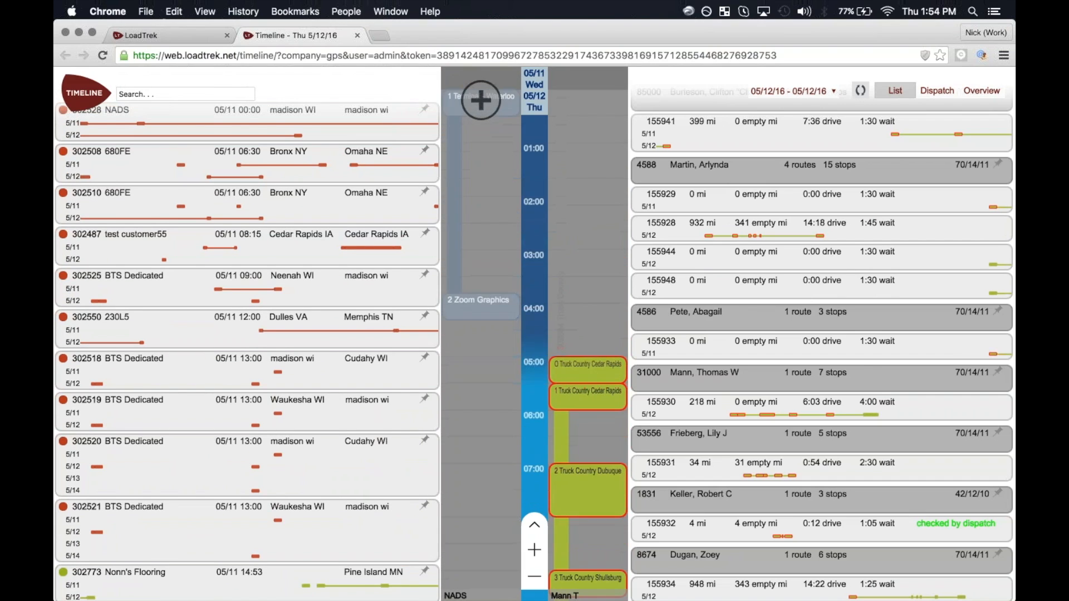
scroll(534, 334, up, 3)
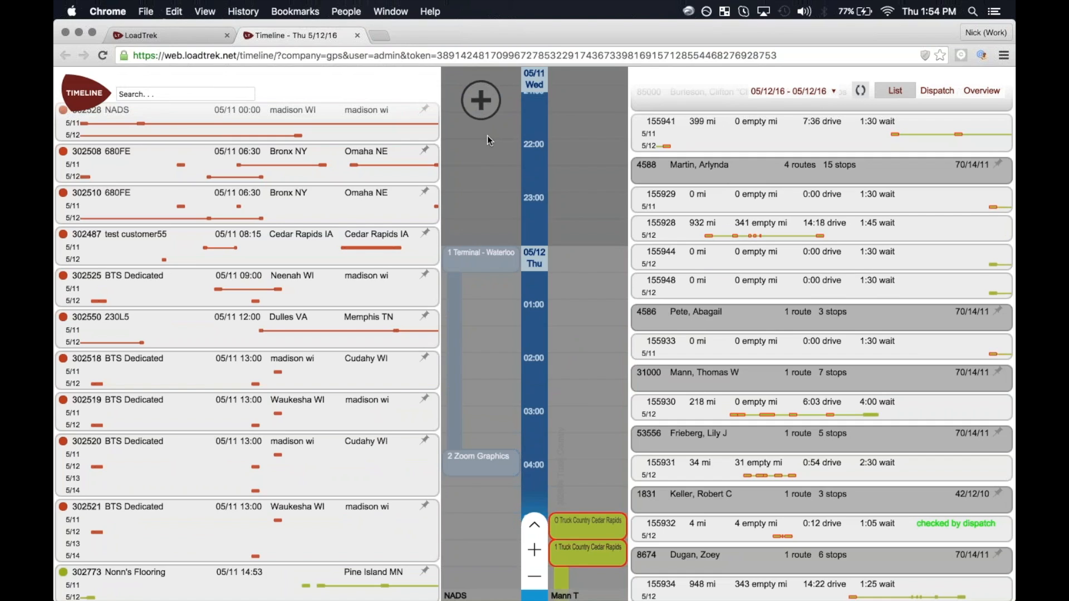
Create a new load for the customer Nick's Toiletries with the type Regular Run
click(481, 103)
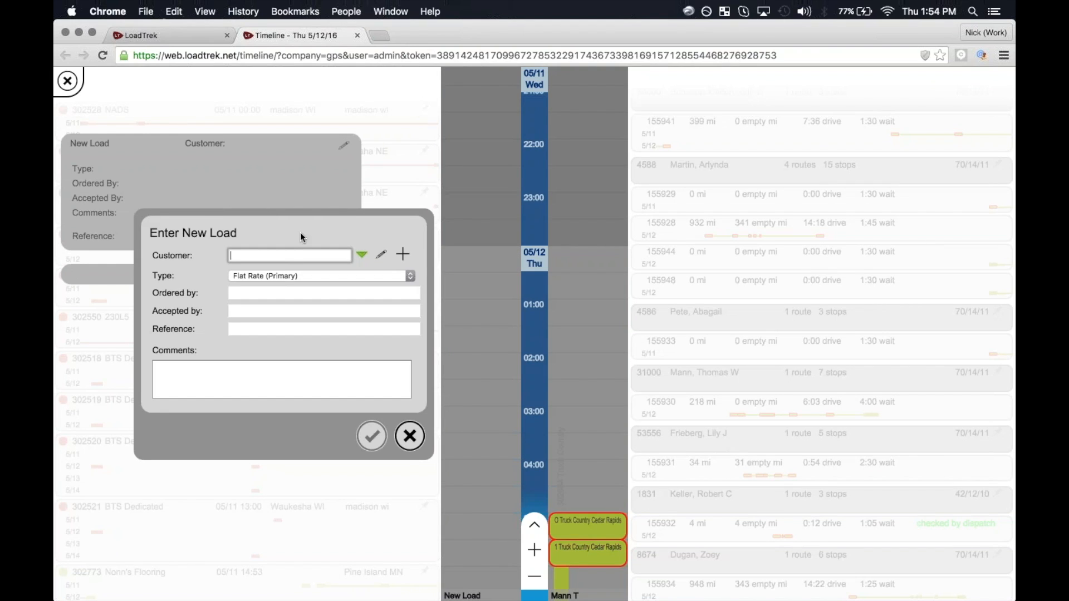
text(Nick')
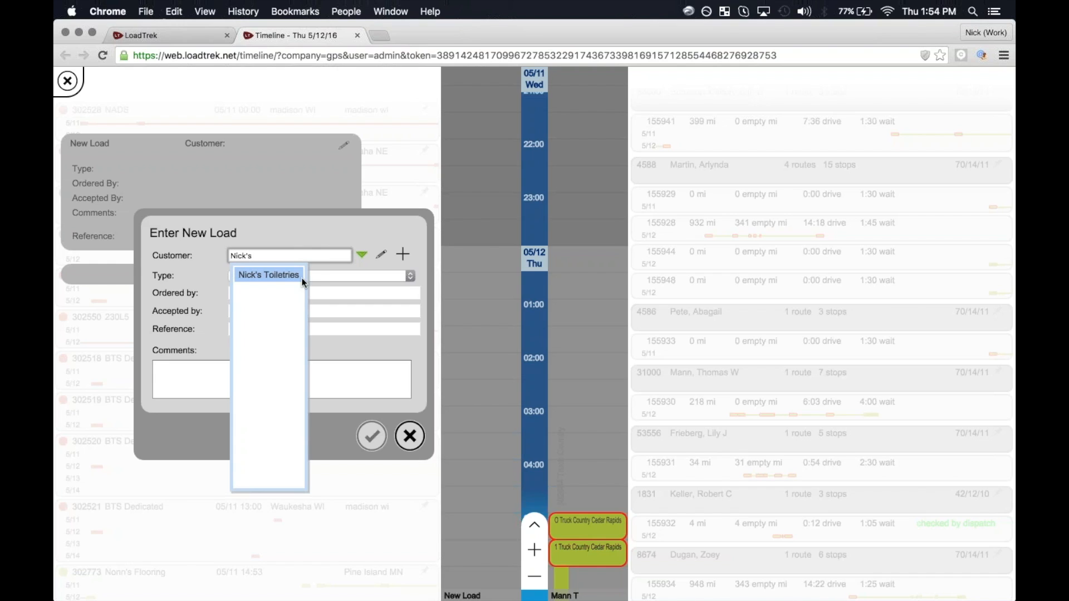
text(s)
click(280, 275)
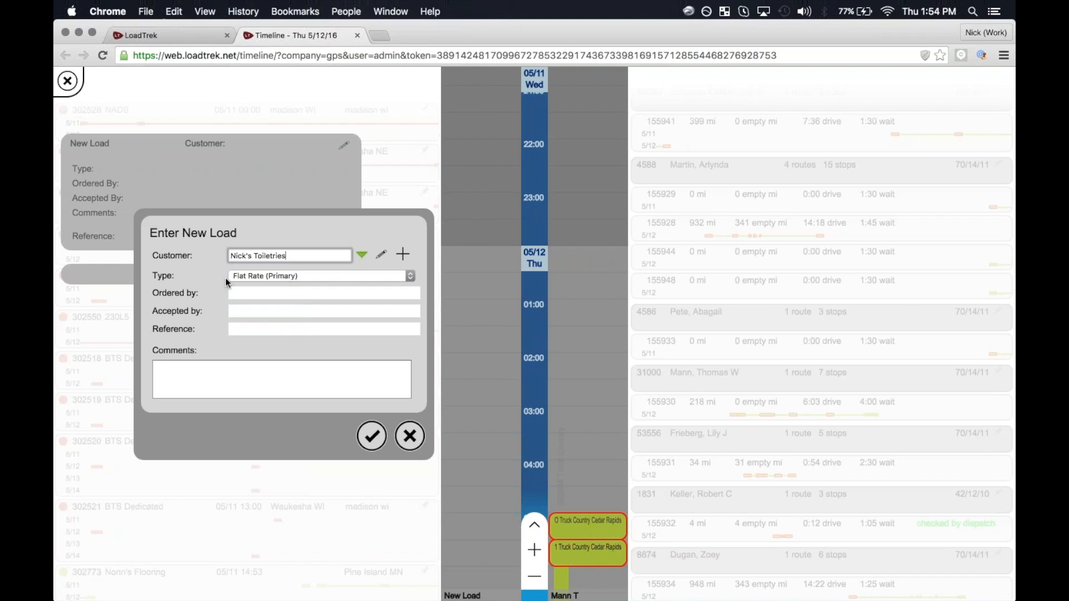
click(262, 278)
click(262, 298)
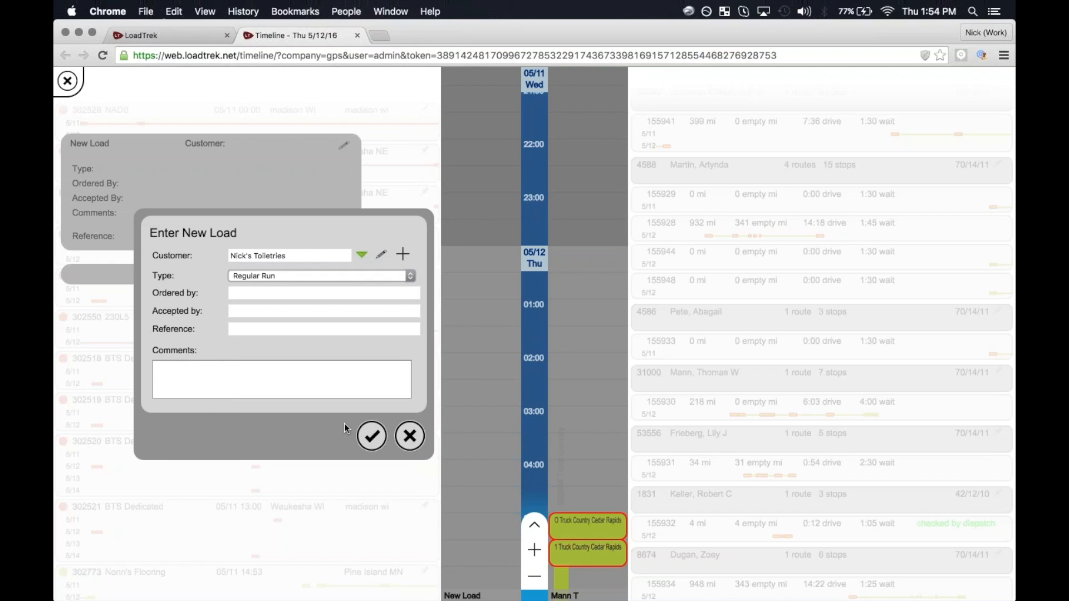
click(372, 437)
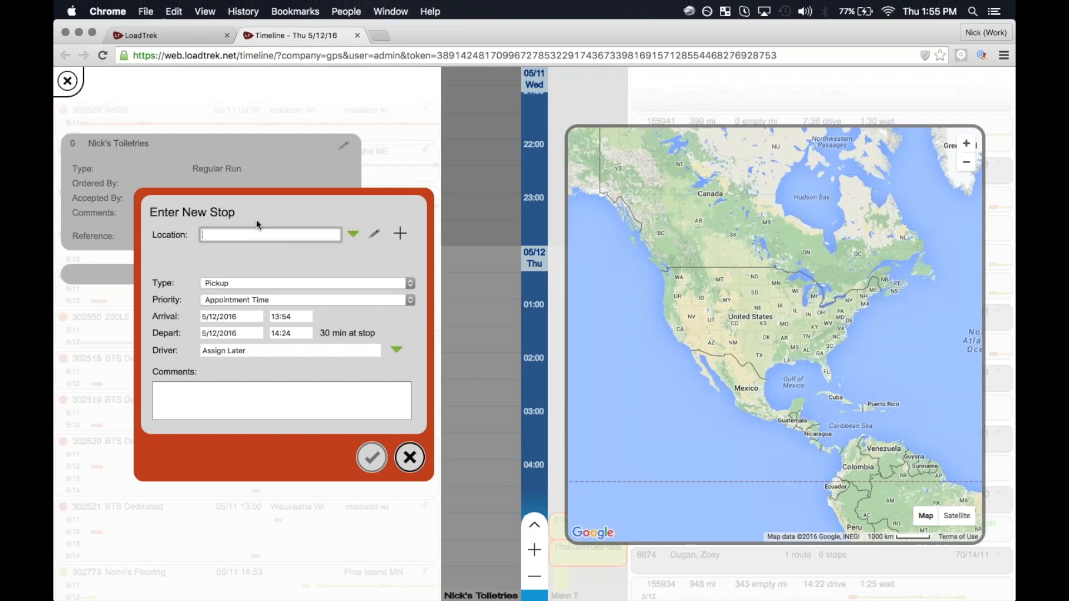
Add the second Nick's House location in Madison, WI as the load's first pickup stop and save the load
text(Nick')
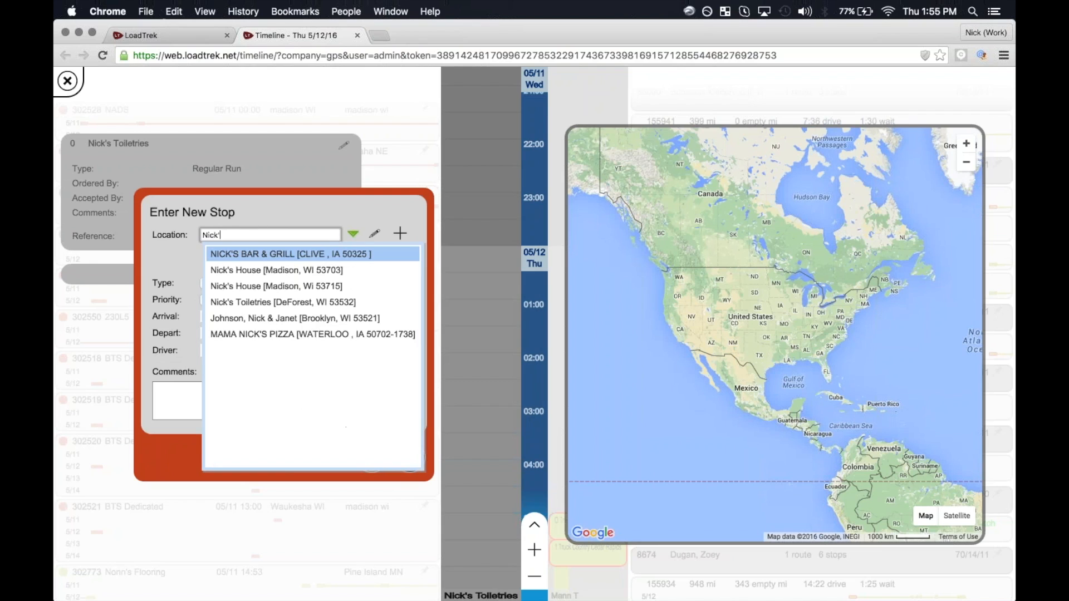
click(262, 285)
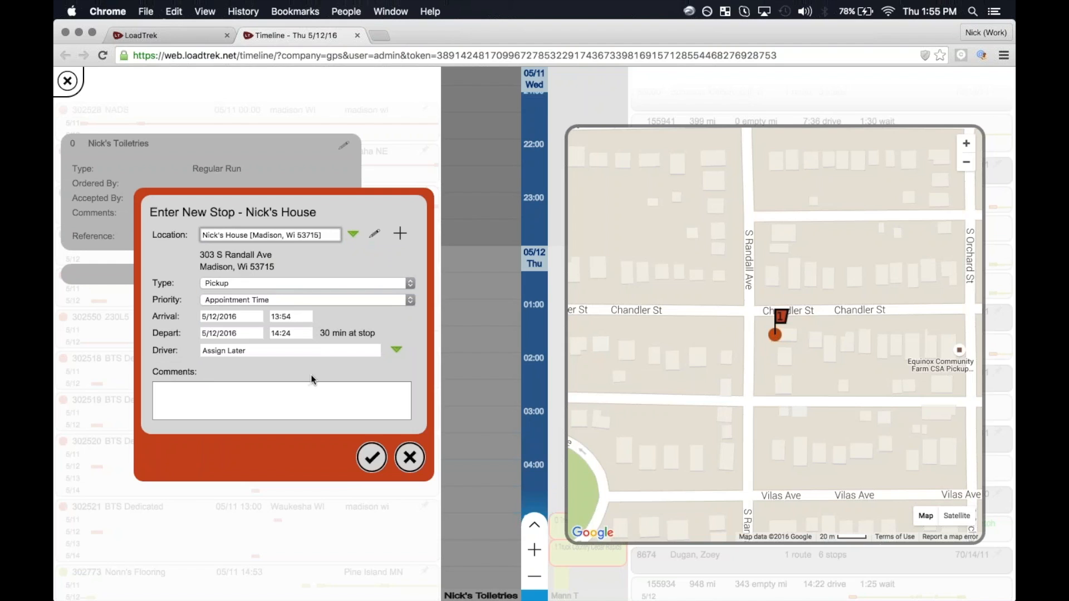
click(372, 458)
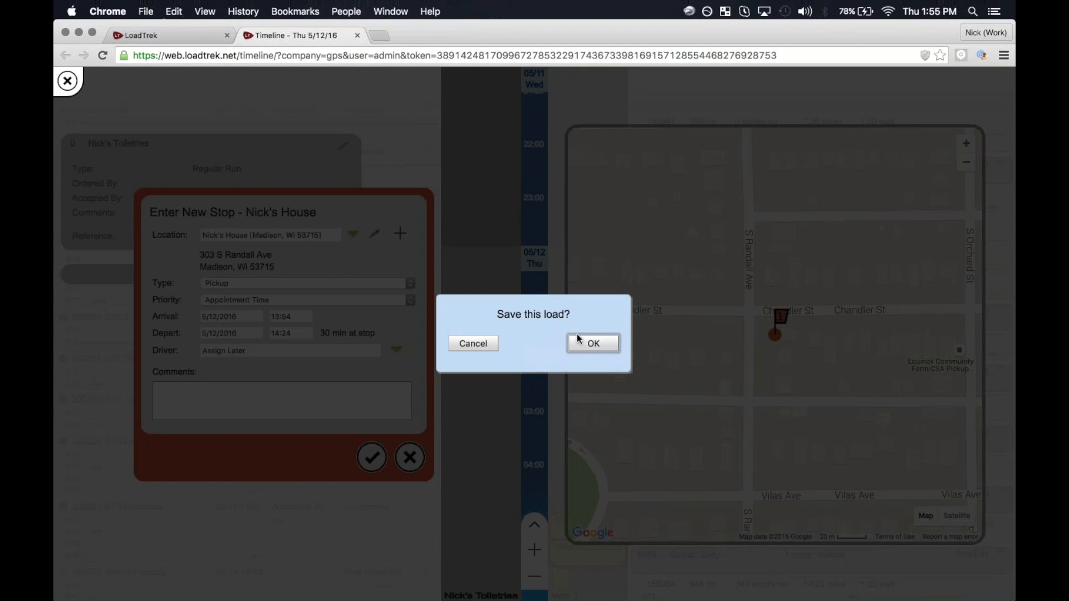
key(Return)
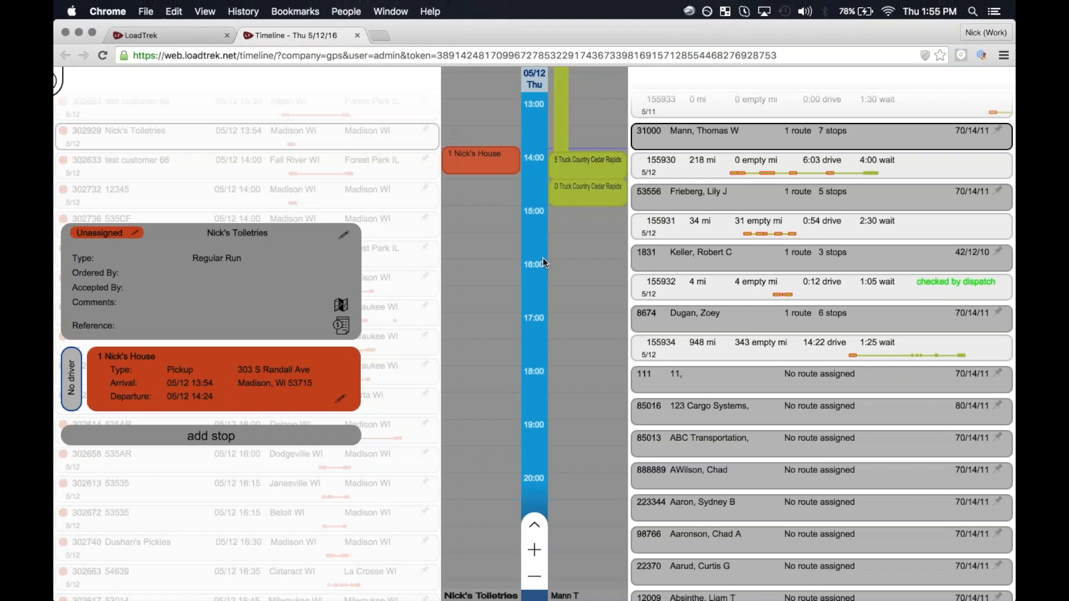
Select the Nick's House stop on the schedule and examine its surroundings on the load's map
scroll(483, 174, up, 3)
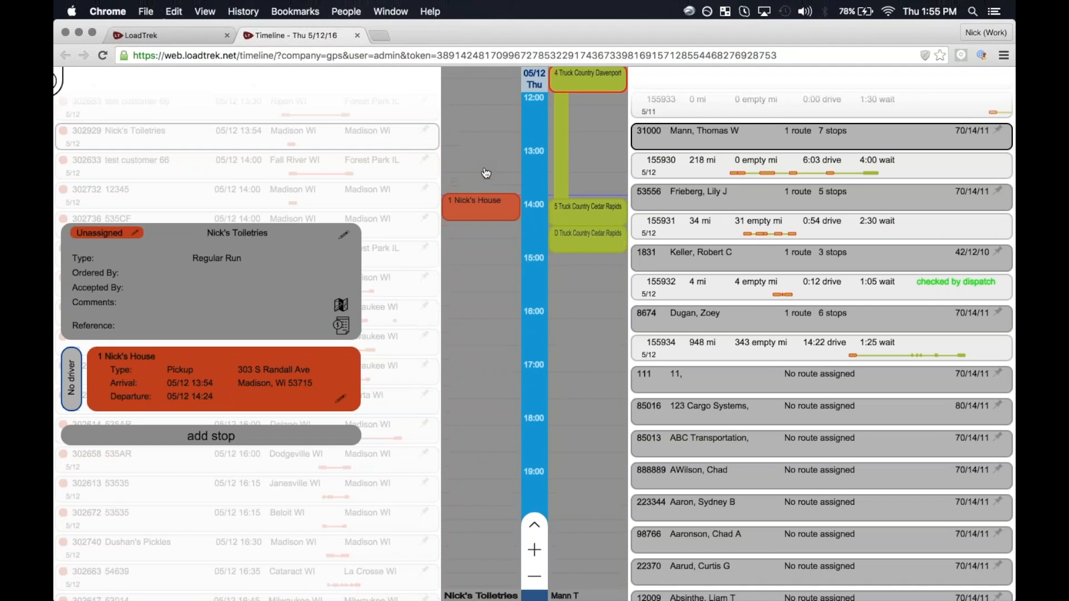
click(482, 211)
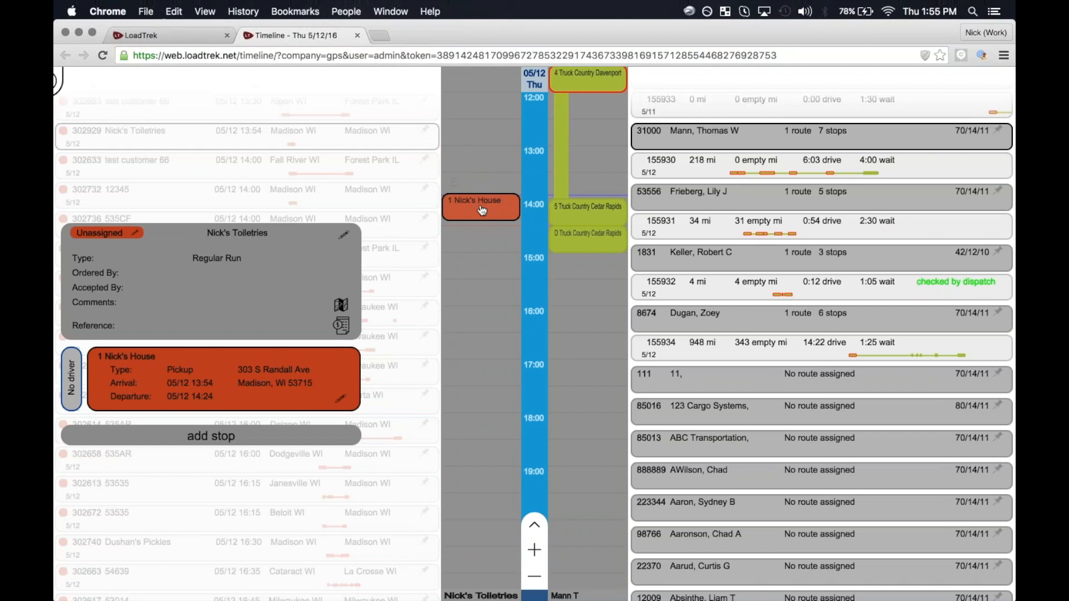
click(341, 308)
scroll(812, 348, down, 1)
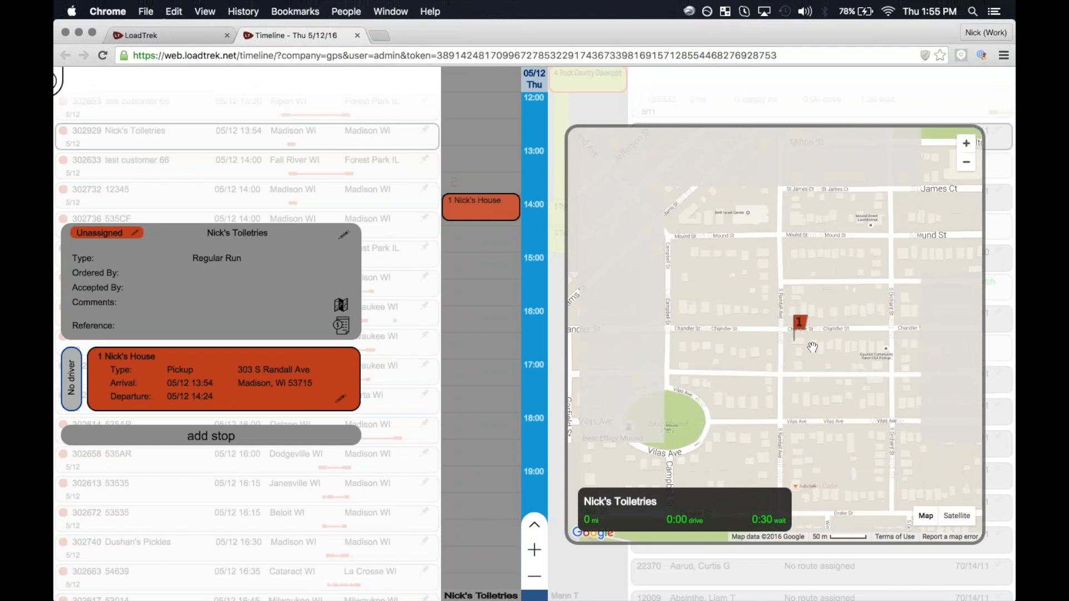
scroll(812, 347, down, 1)
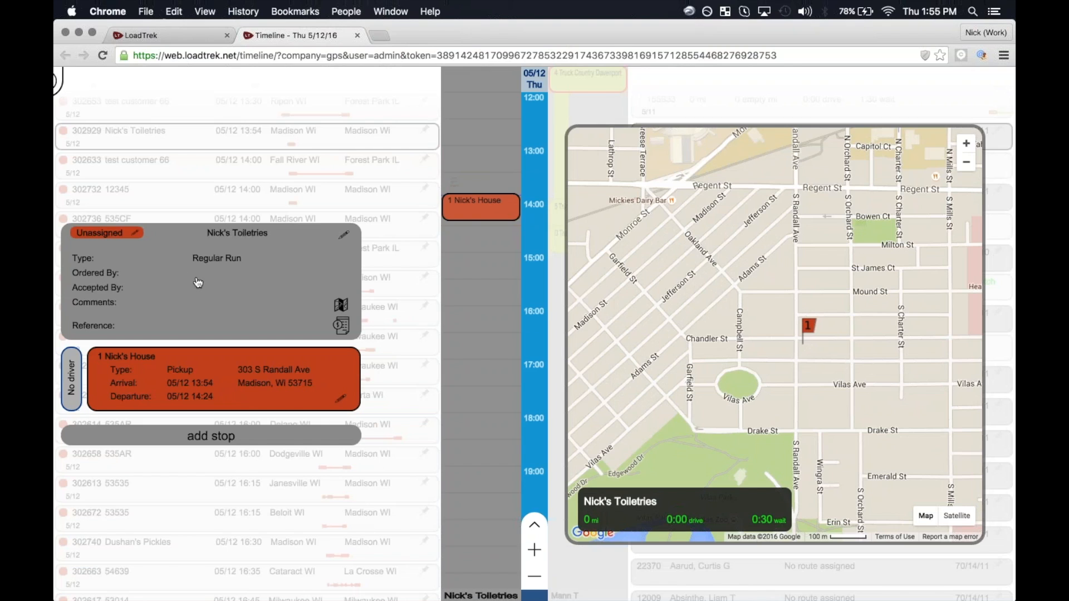
Add Mila's Salon in Madison, WI as a flexible-time pickup stop on the load and save it
click(187, 439)
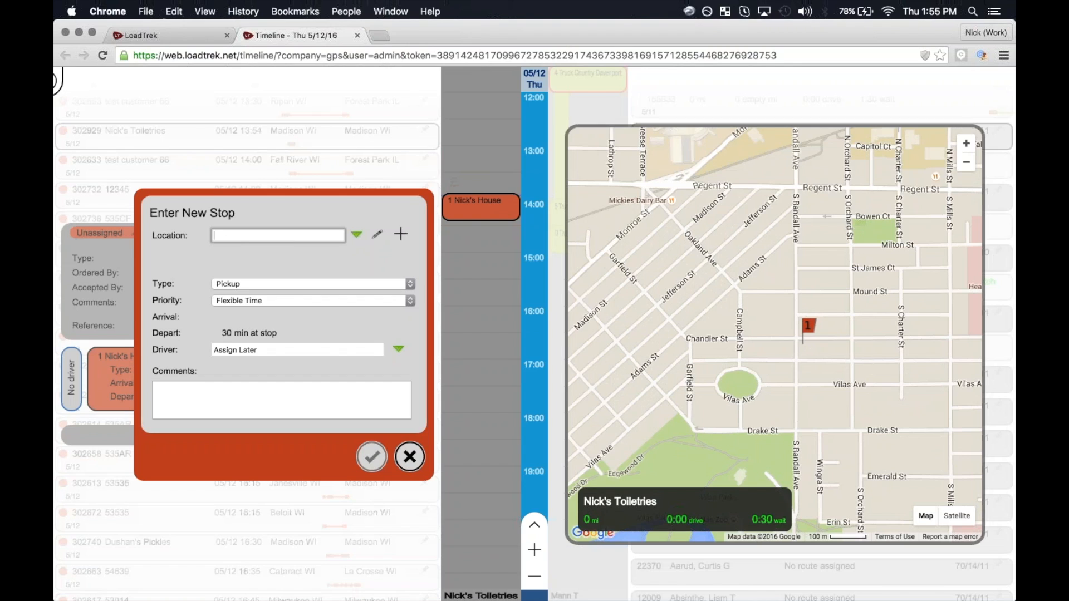
text(Mila's)
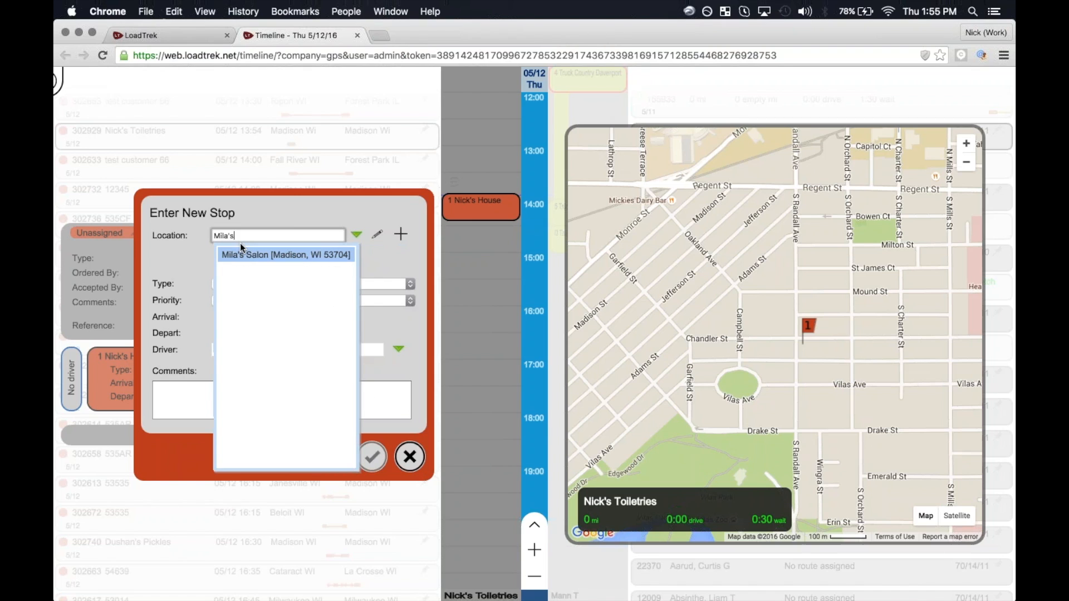
click(246, 256)
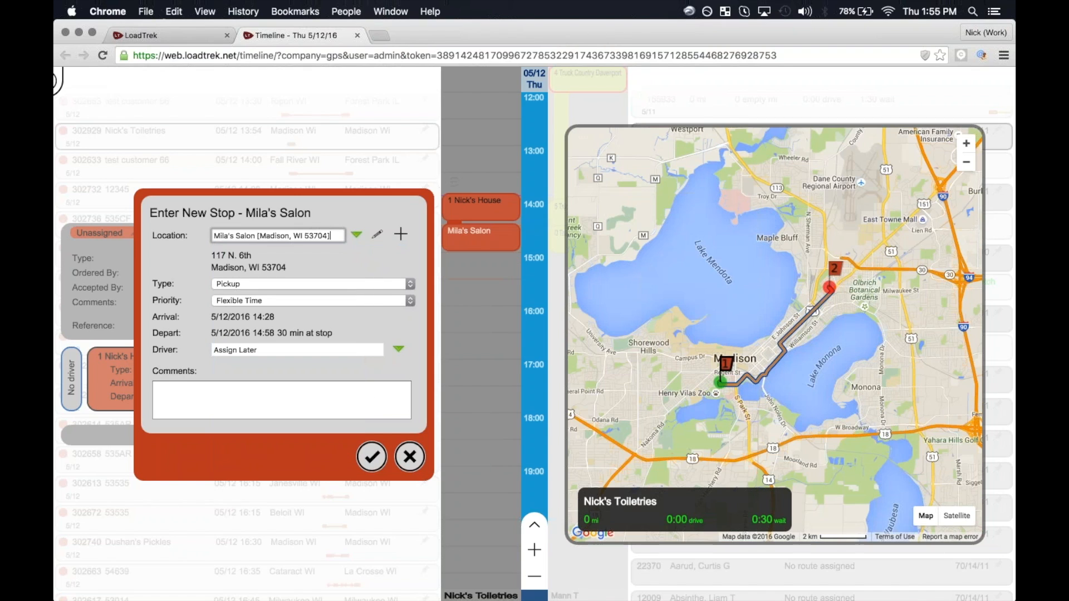
click(371, 457)
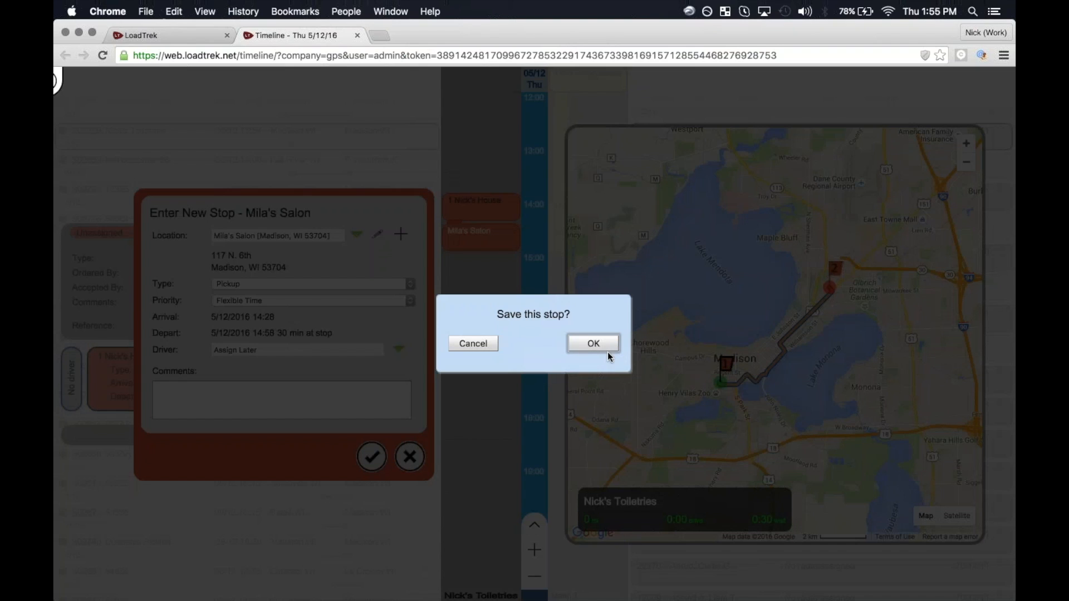
key(Return)
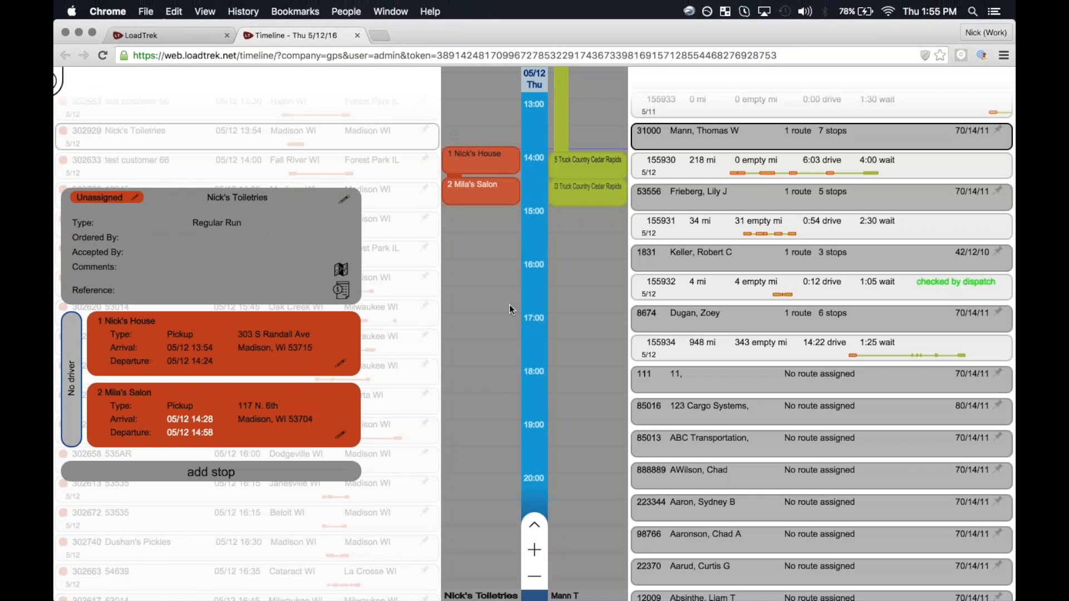
Add Kramer Printing in Westport, WI as the third pickup stop on the load and save it
click(211, 472)
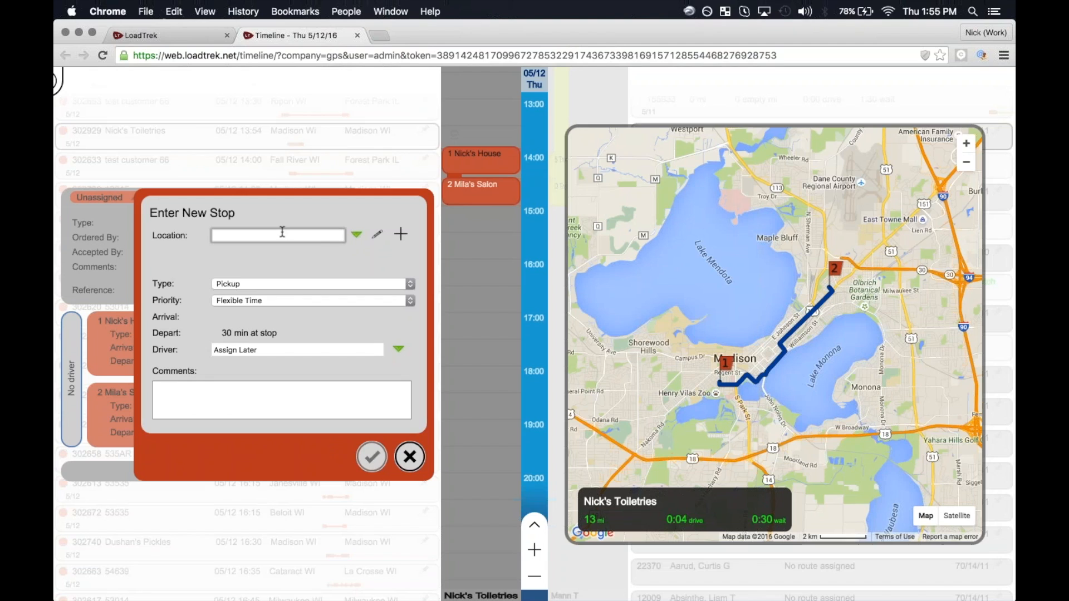
text(Kramer Printing [Westport, WI 53597)
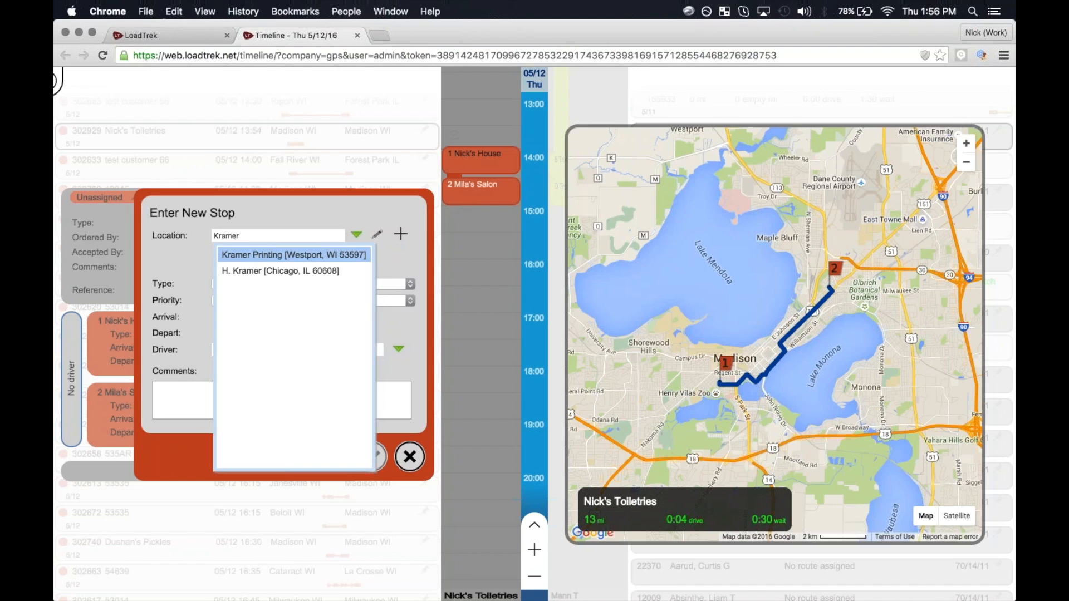
click(260, 256)
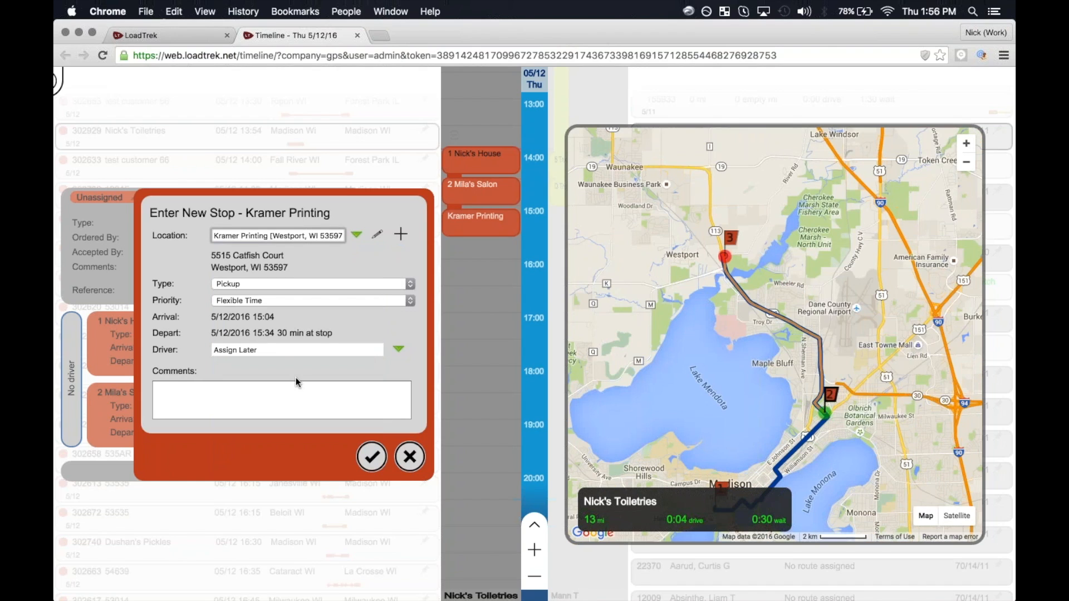
click(371, 456)
key(Return)
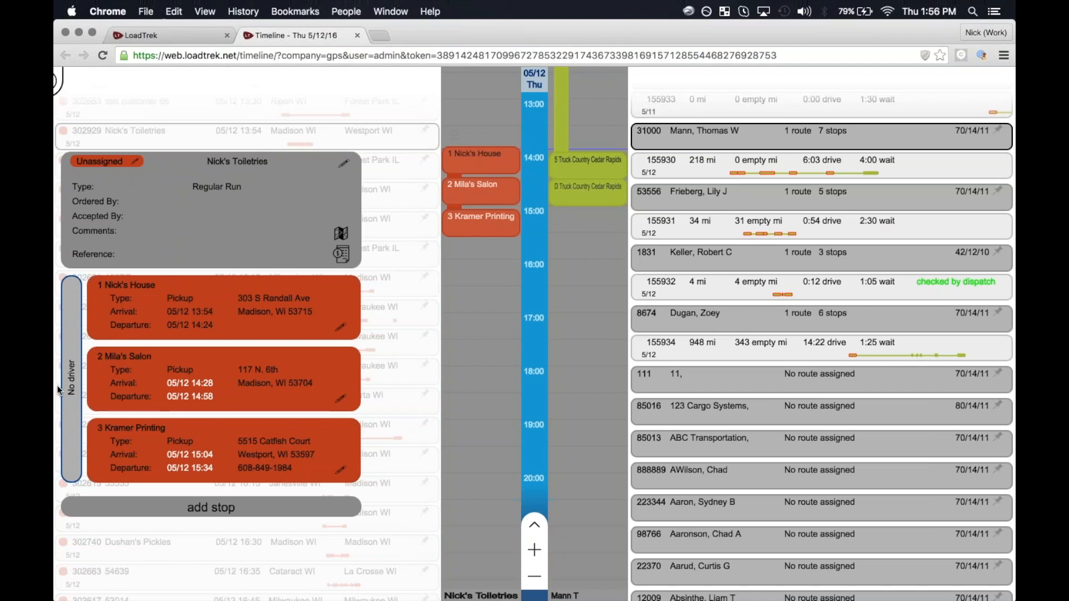
Replace the suggested driver by searching for another driver's surname, and assign that driver to all three stops
click(71, 342)
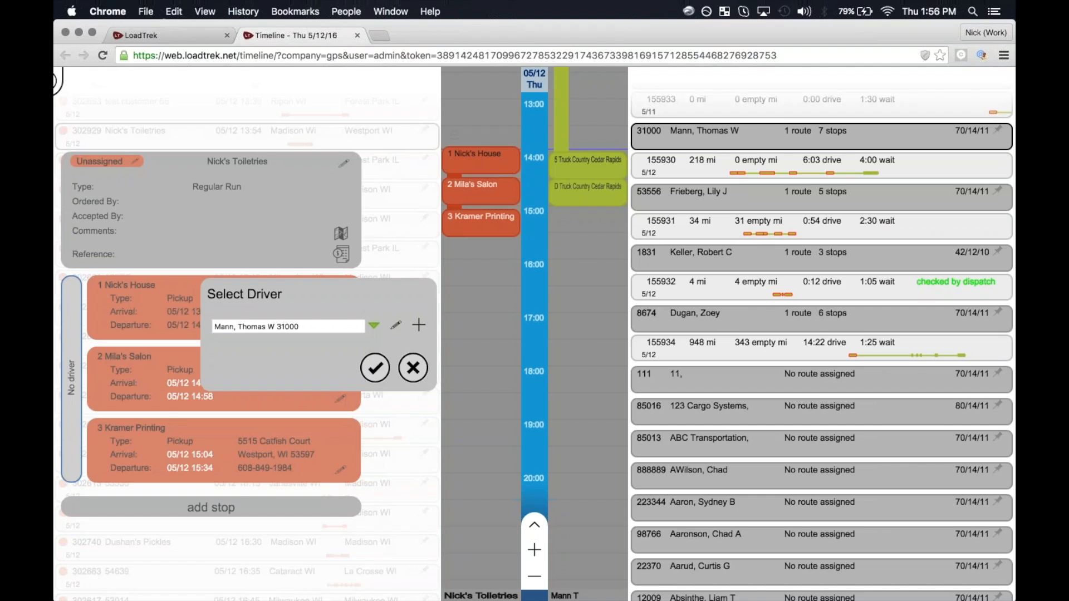
click(299, 326)
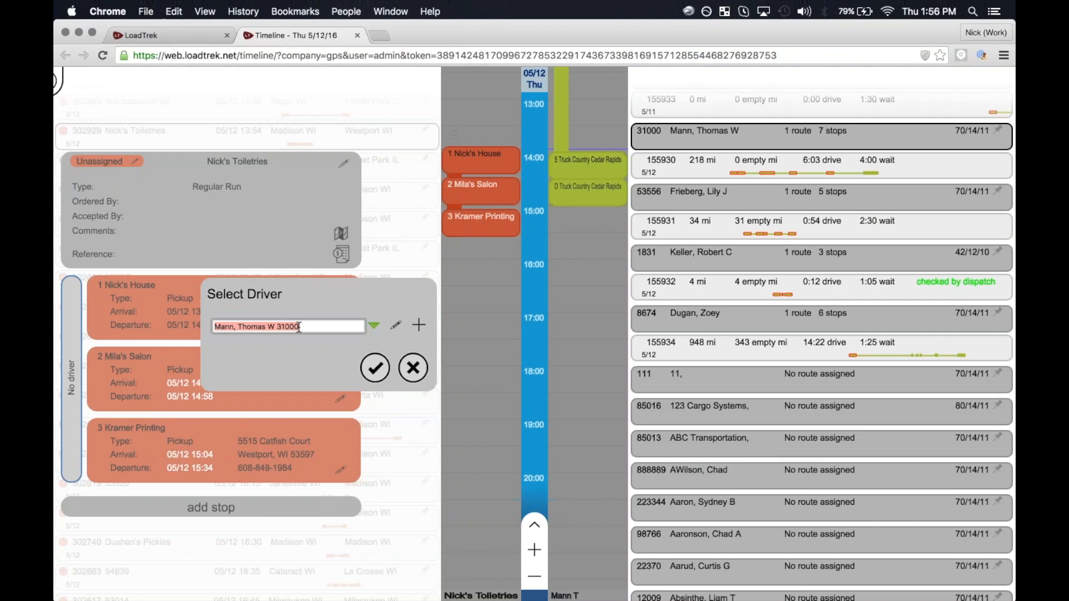
text(Beard)
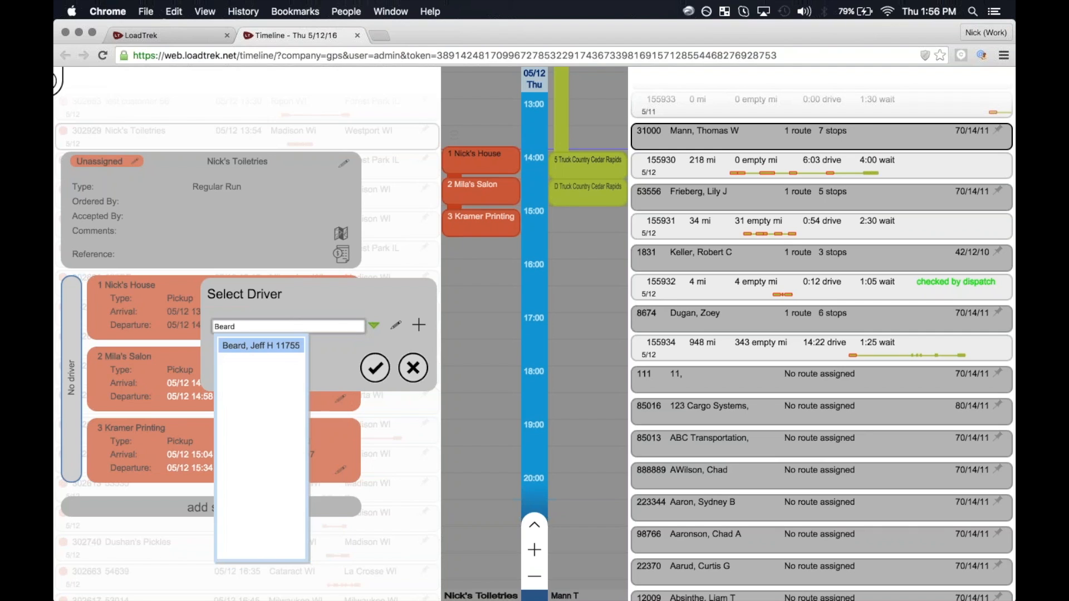
click(269, 348)
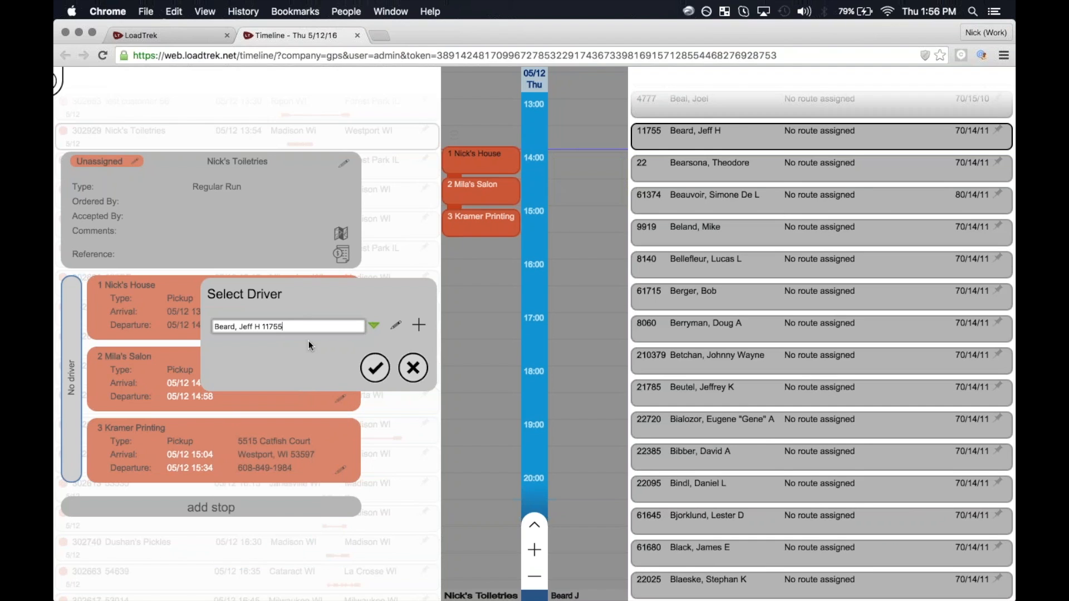
scroll(803, 165, up, 5)
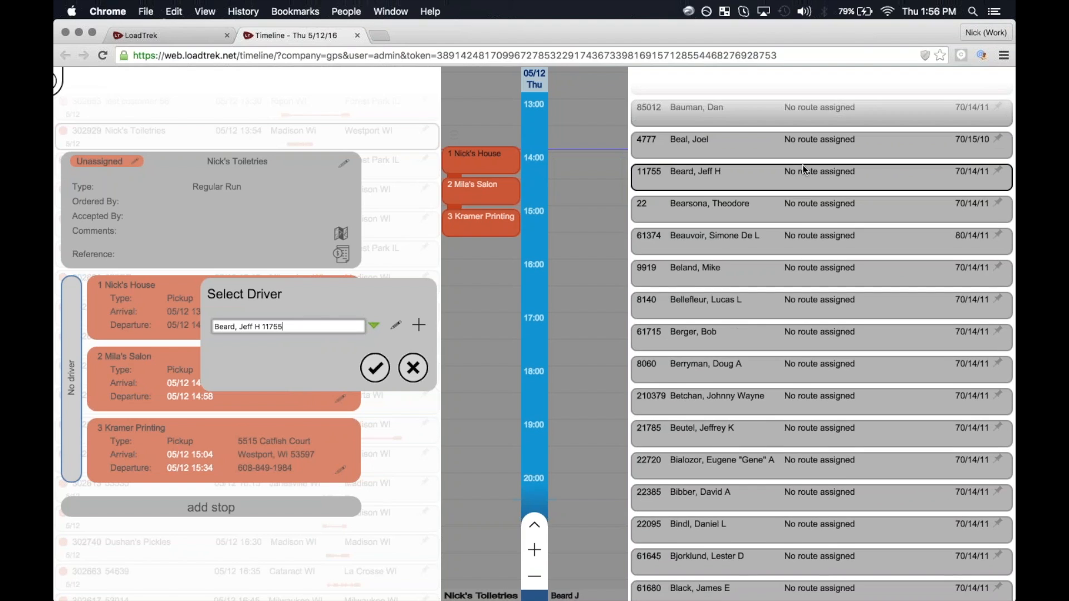
scroll(802, 164, up, 1)
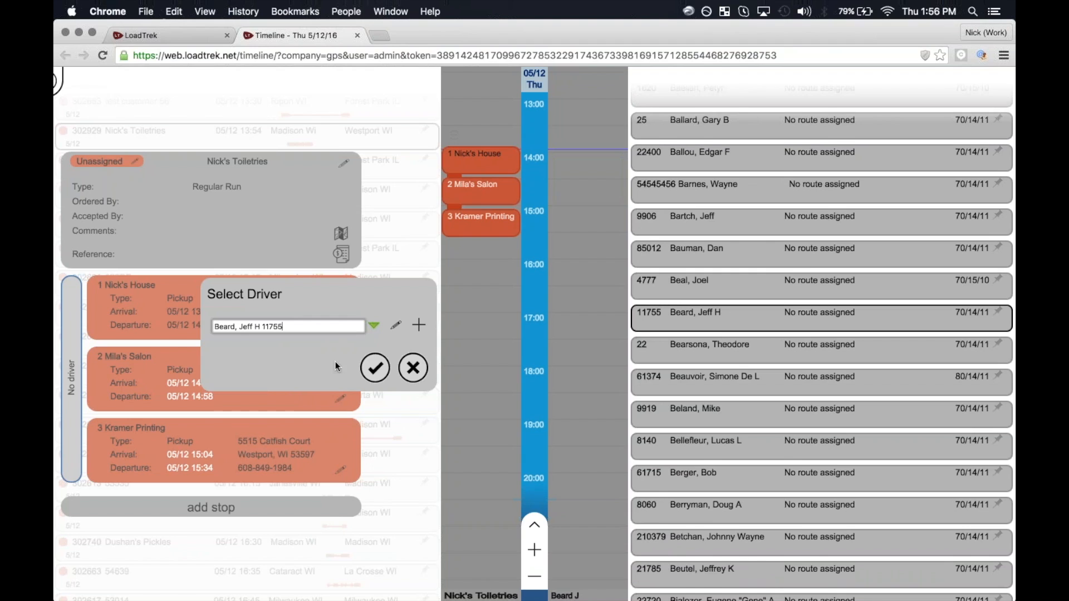
click(375, 370)
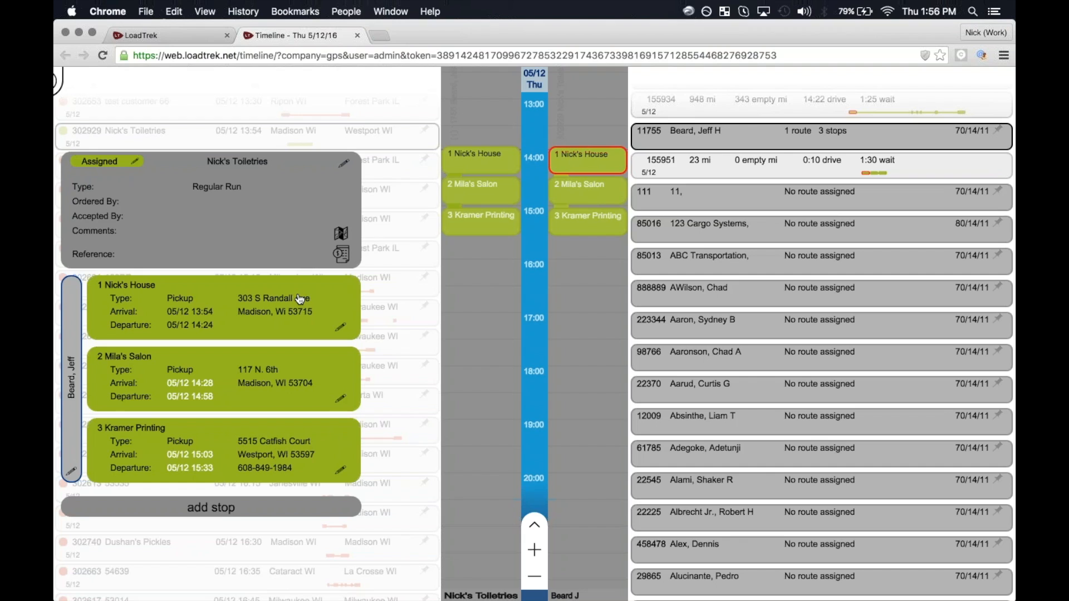
Begin a new stop on the load at Middleton Roofing in Middleton, WI and examine its route on the map
click(215, 513)
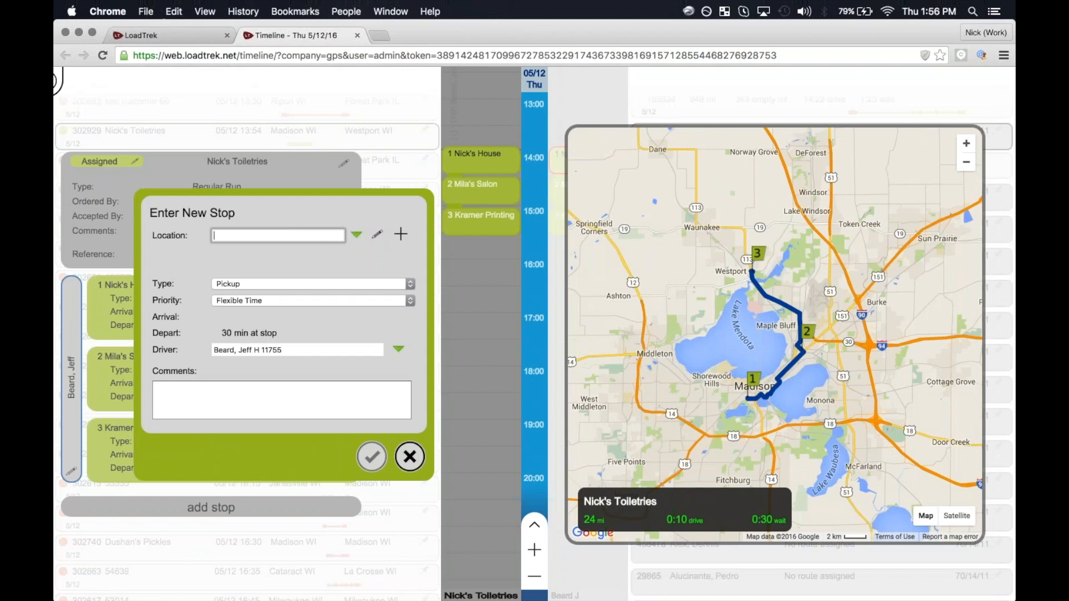
text(mid)
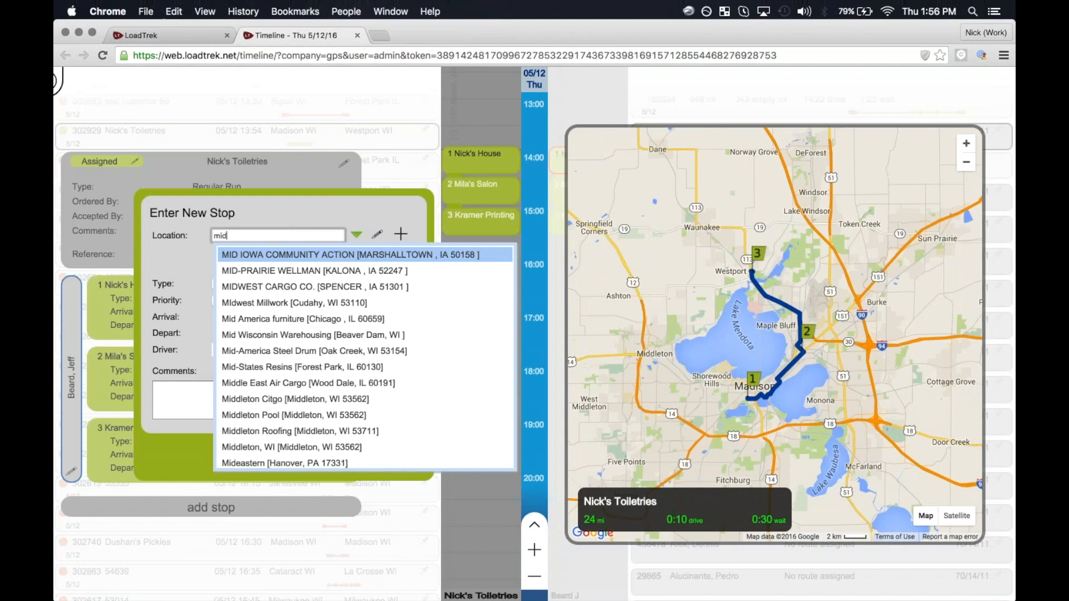
text(dleton)
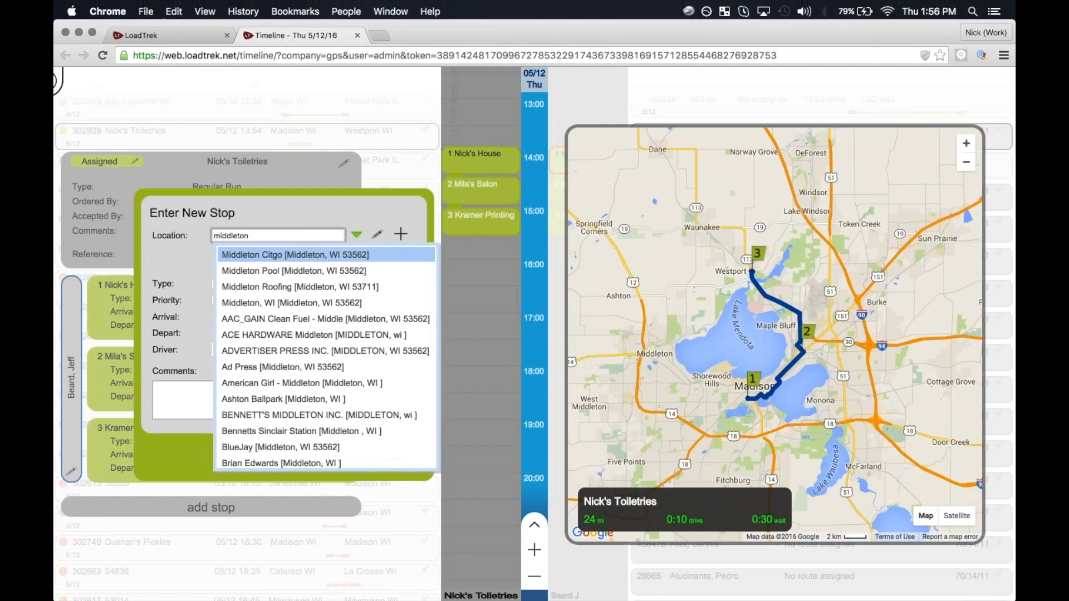
click(279, 287)
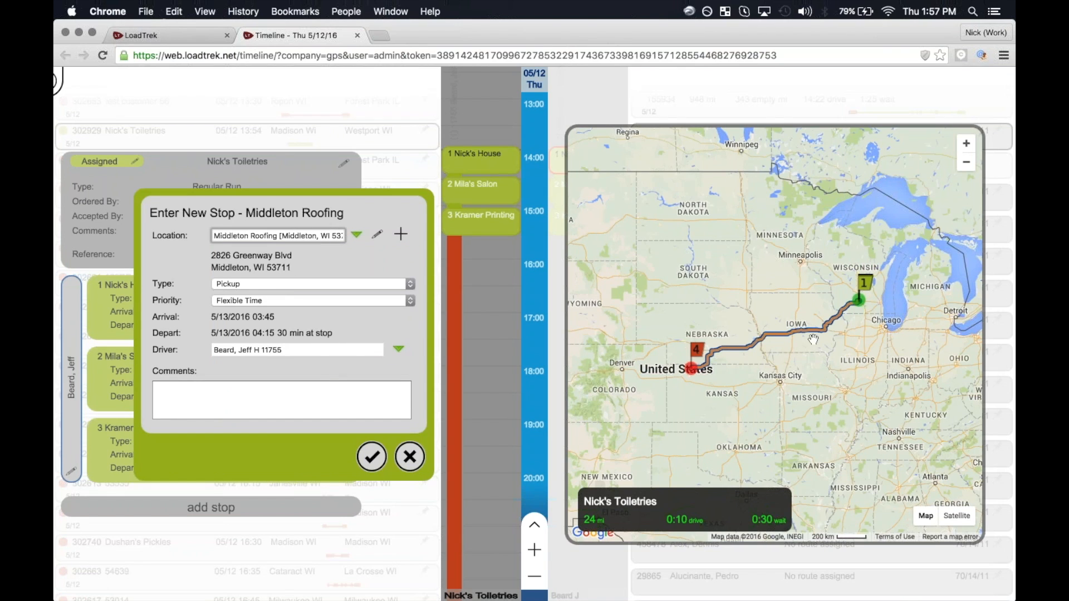
click(966, 162)
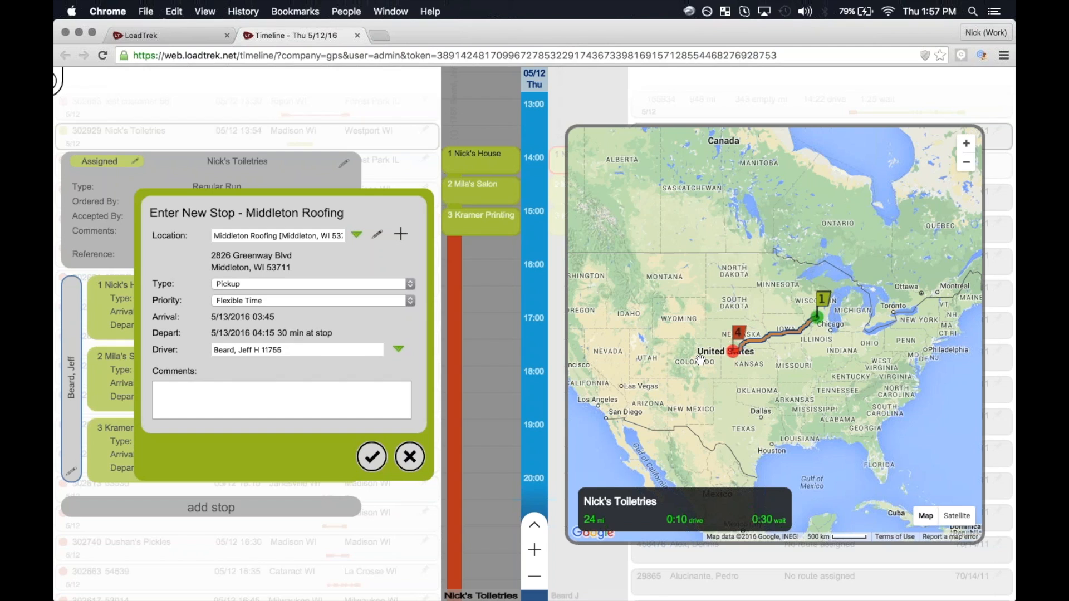
Change the new stop's location to Middleton Pool in Middleton, WI and save it as a flexible-time pickup
key(Tab)
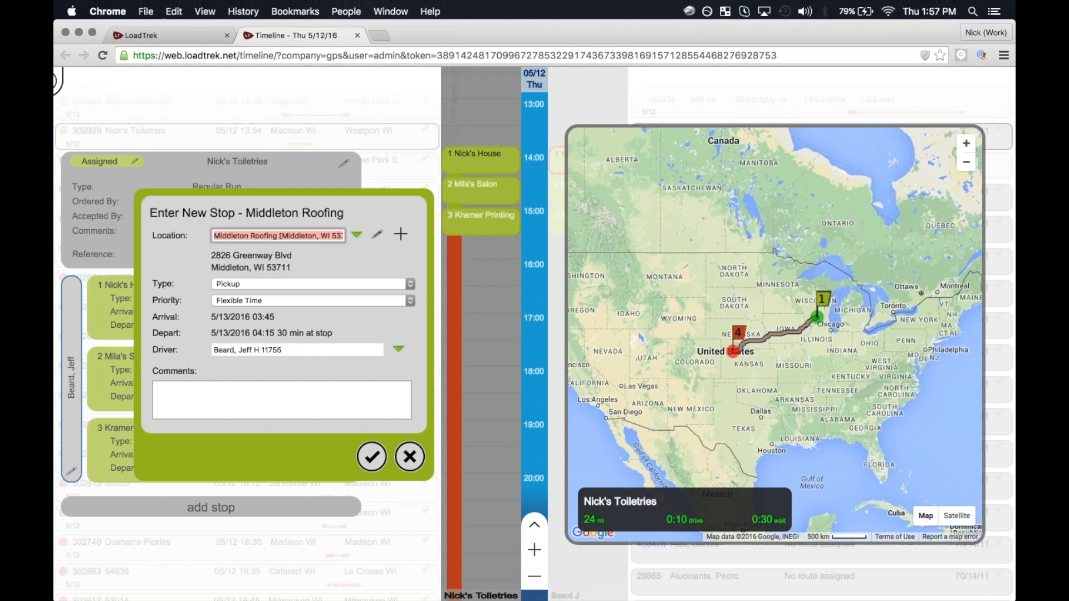
text(middle)
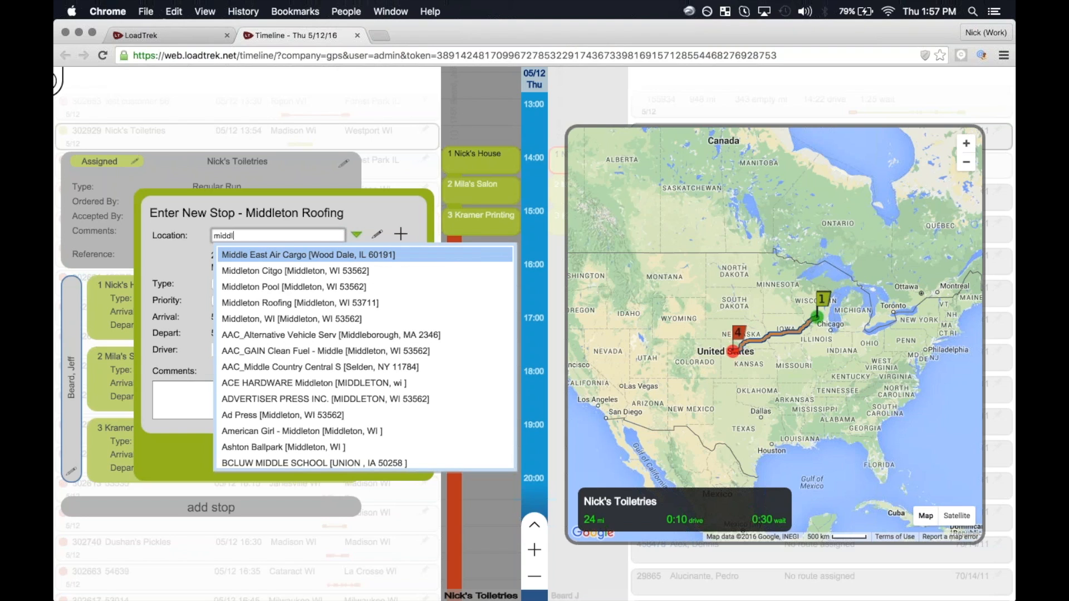
click(254, 286)
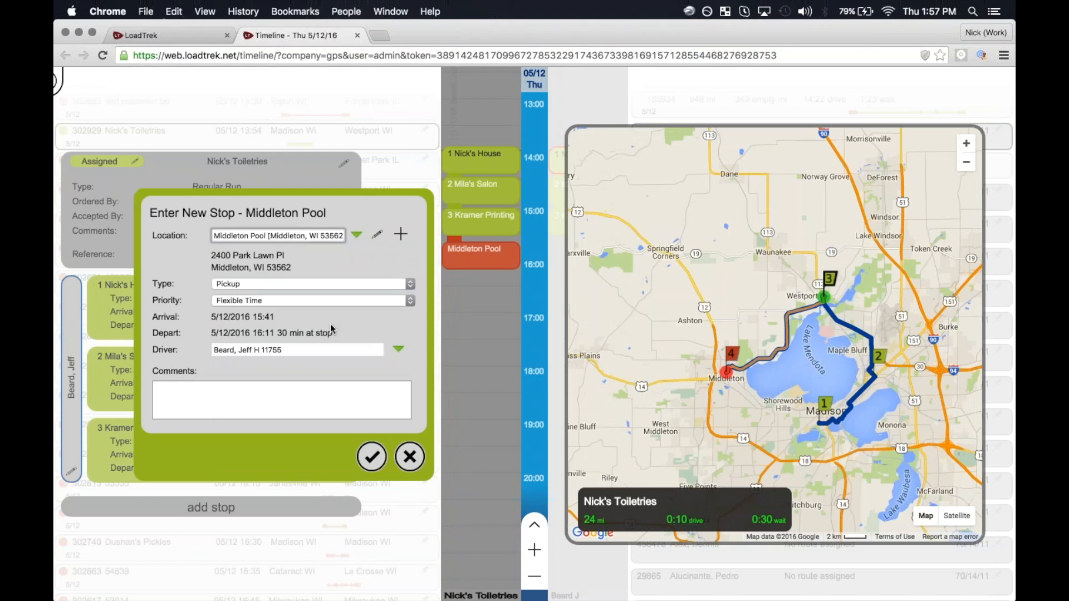
click(371, 456)
click(587, 339)
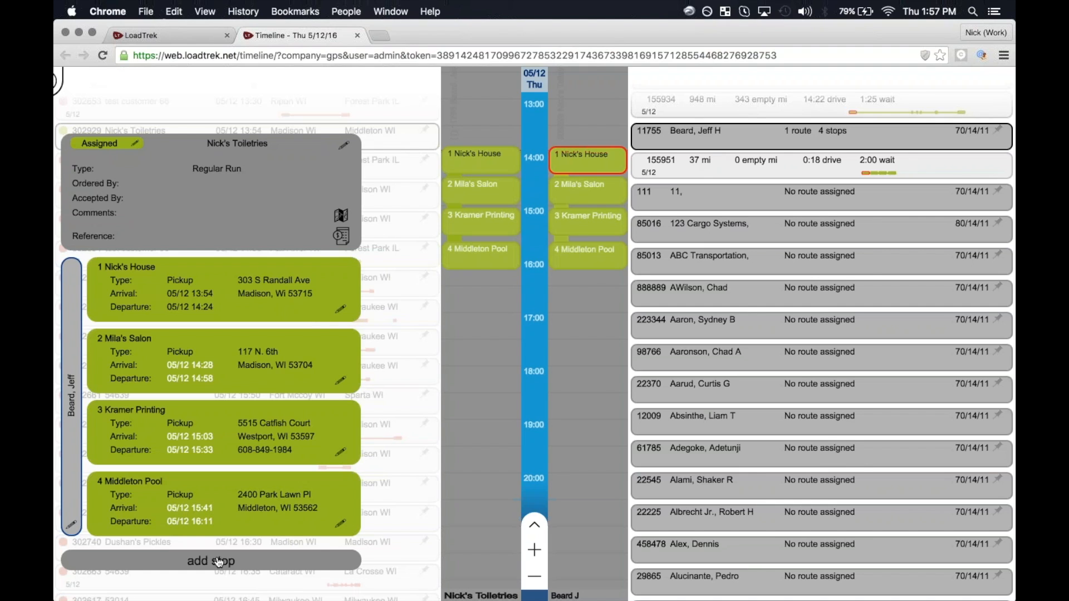
Add Nick's House in Madison, WI 53715 as the fifth pickup stop on the load and save it
click(219, 562)
text(Nick)
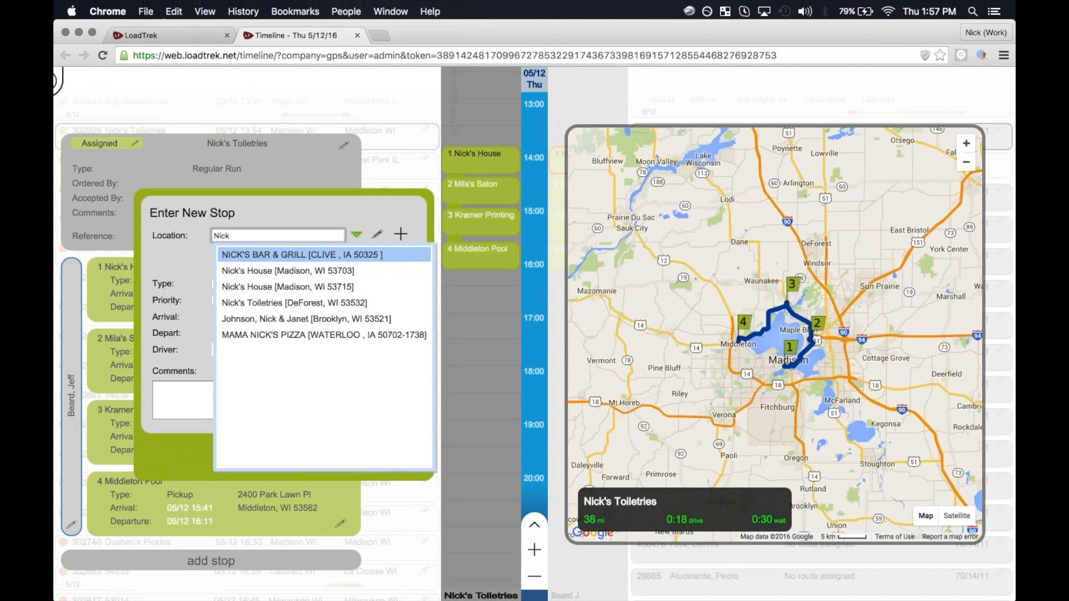
click(250, 287)
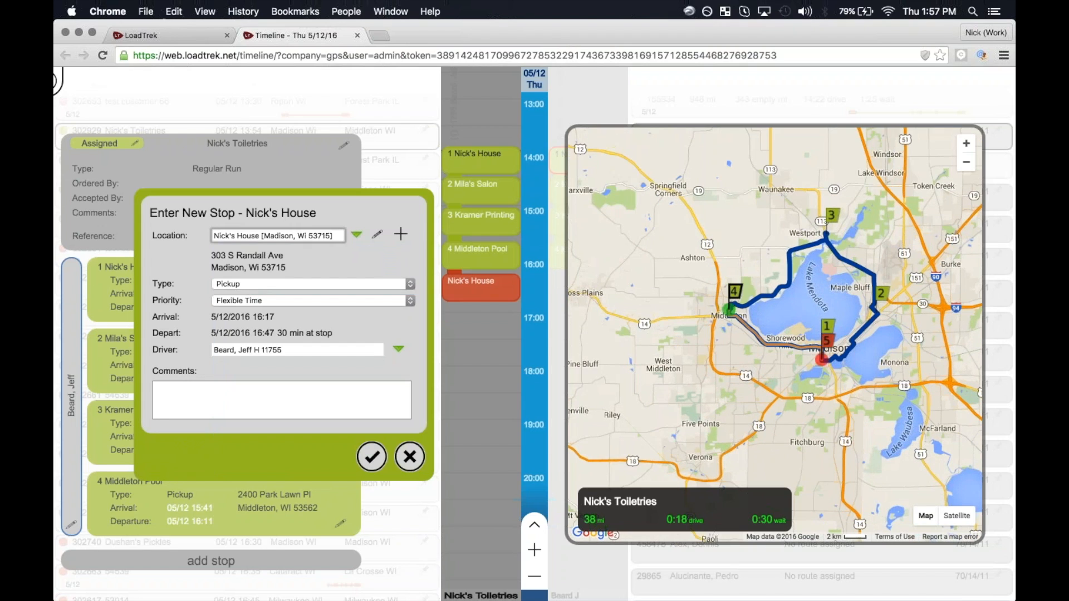
click(371, 456)
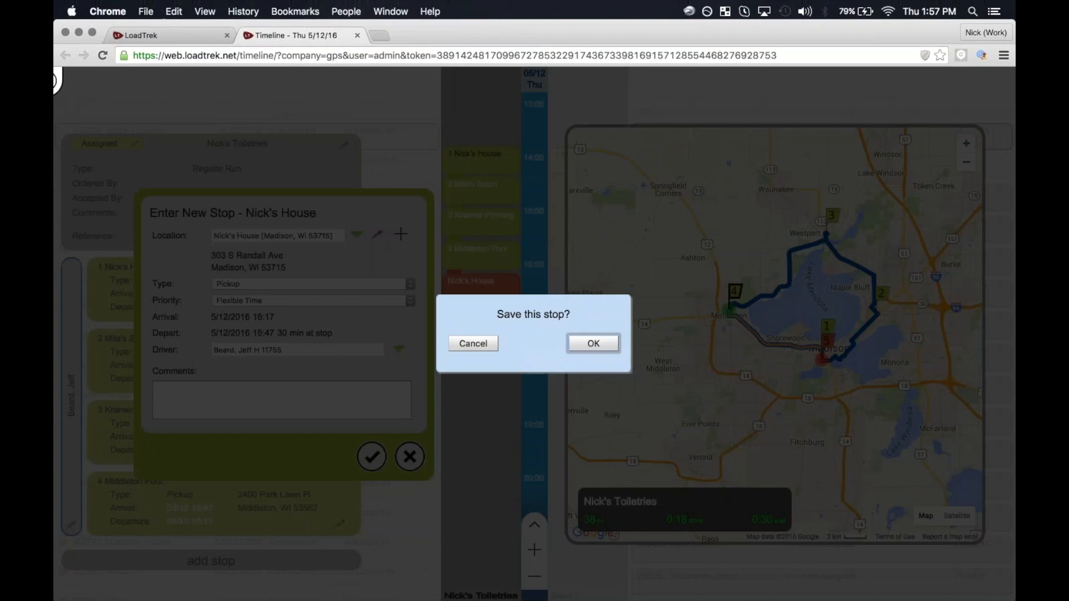
click(590, 342)
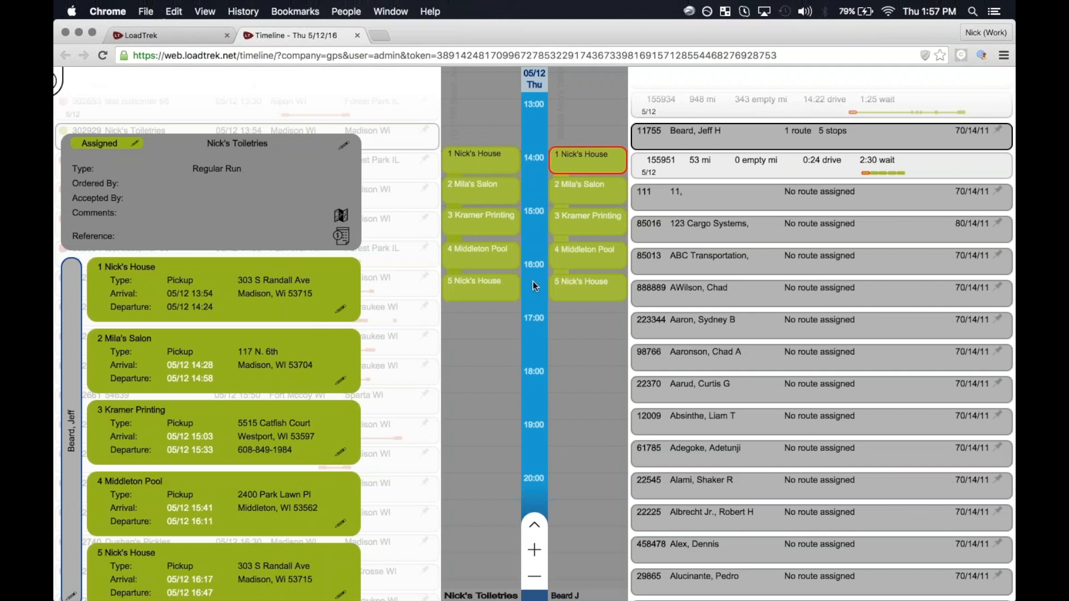
Examine the complete five-stop route on the load's map, then close the map and load details
click(342, 217)
scroll(794, 271, up, 1)
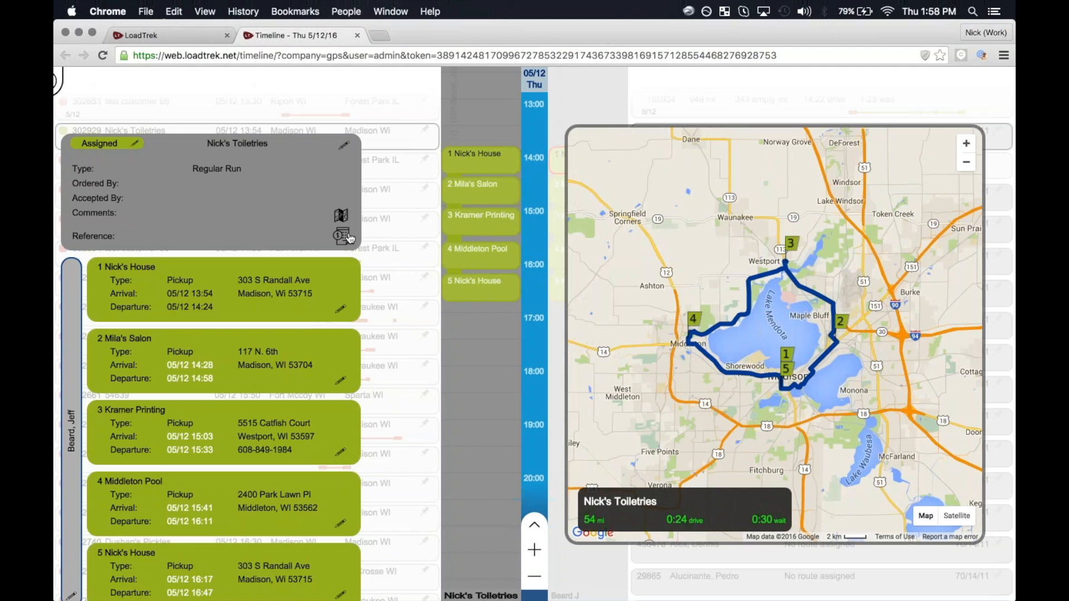
scroll(882, 323, down, 1)
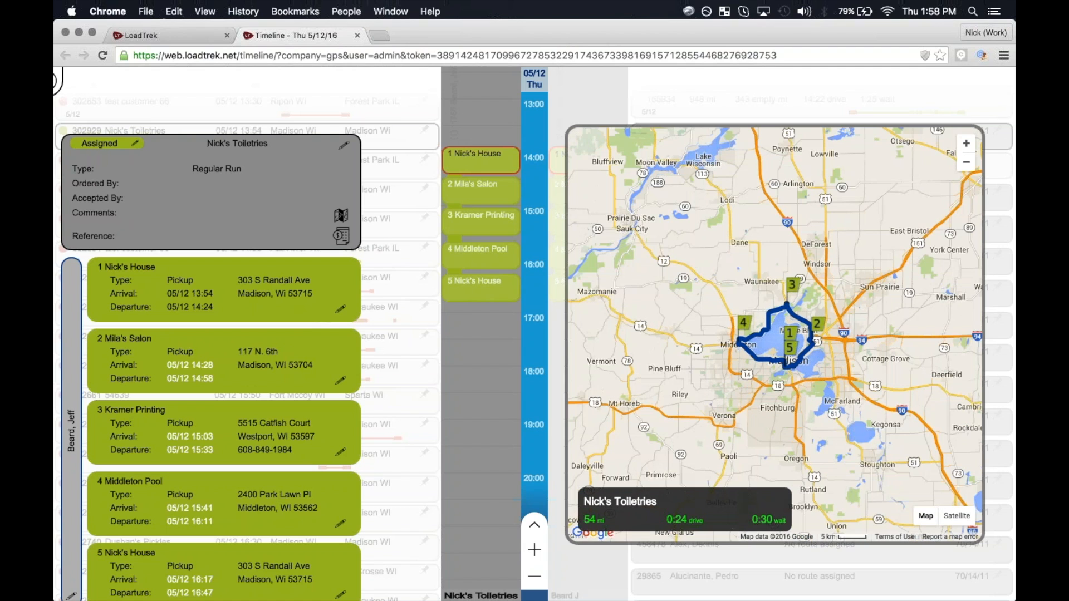
click(691, 105)
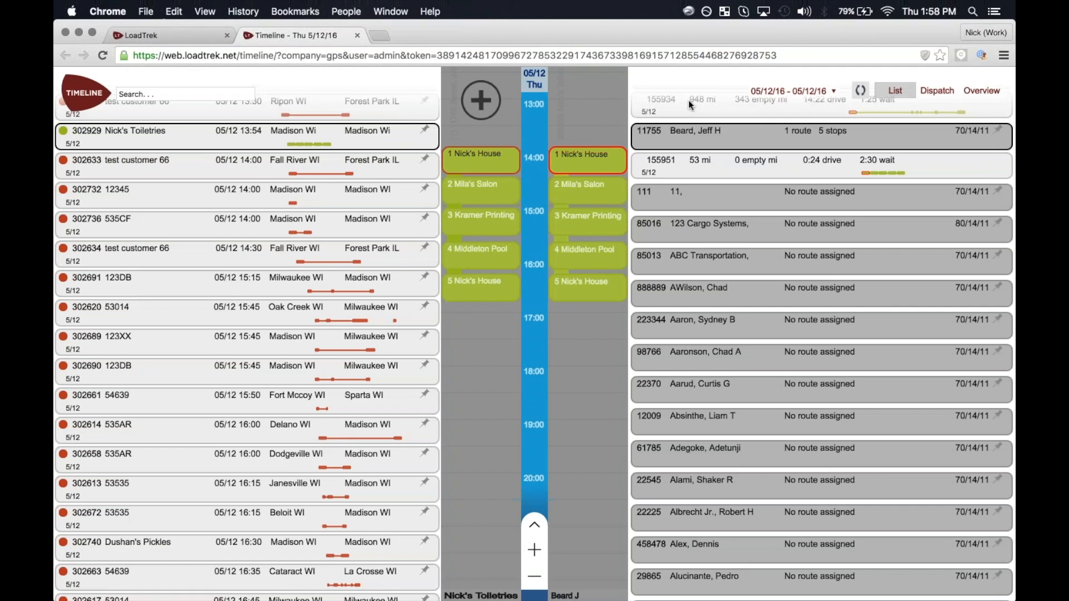
Open the billing of the Nick's Toiletries load and set the first line's billing type to By Hour
click(179, 143)
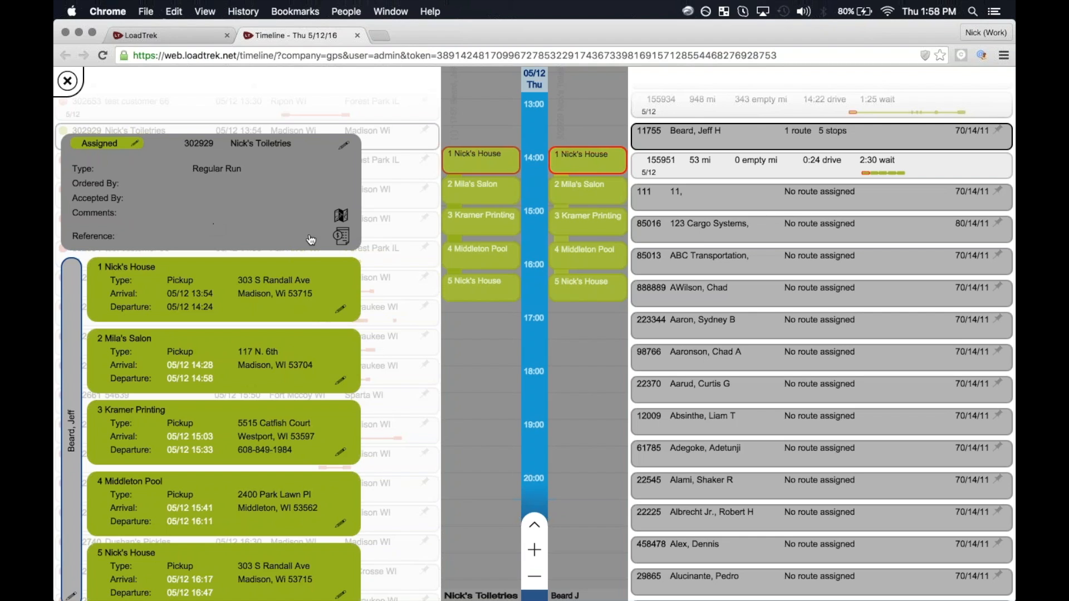
click(345, 234)
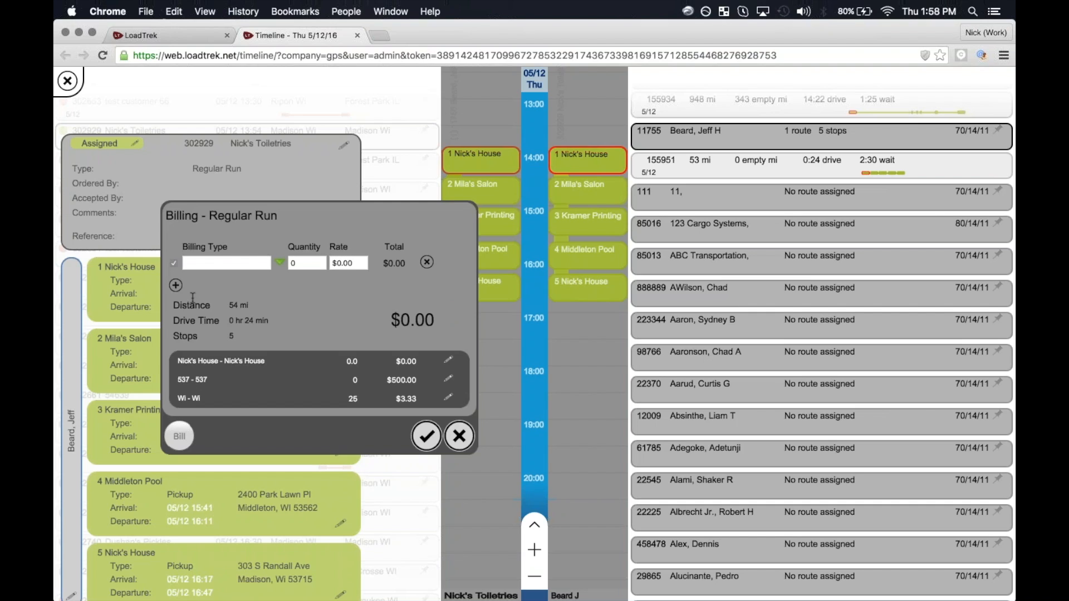
click(208, 264)
click(280, 263)
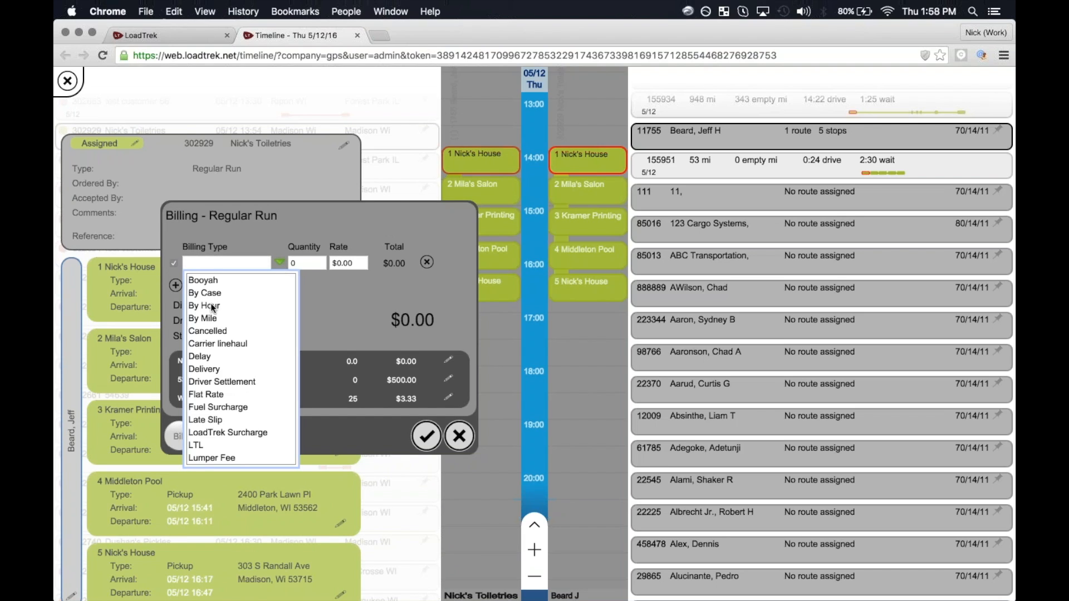
click(217, 306)
Set the By Hour billing line's quantity to 1.5 and its rate to $40.00
click(303, 263)
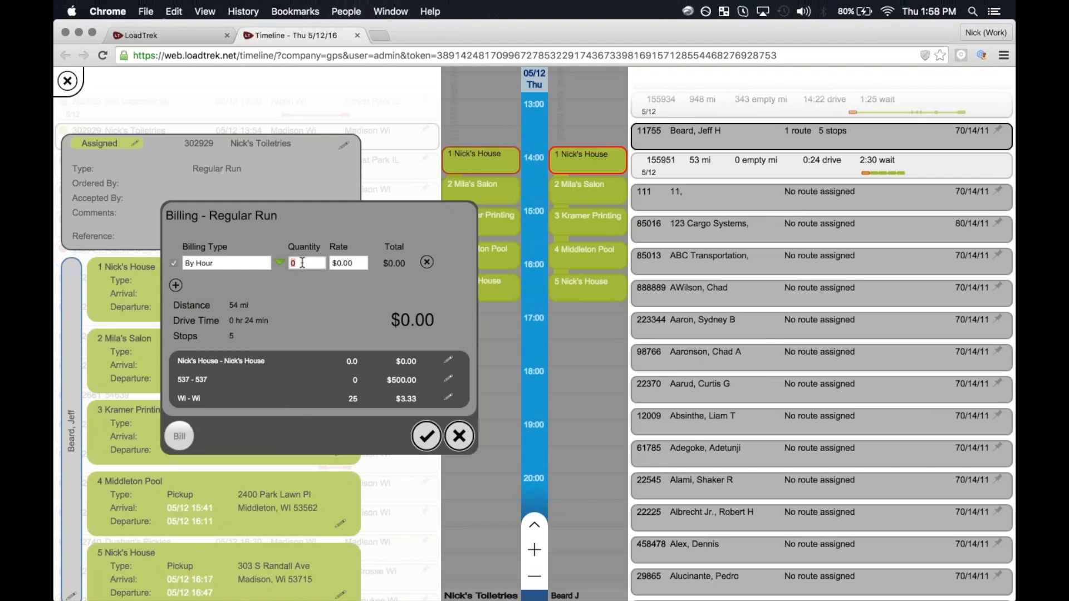
text(1.5)
key(Tab)
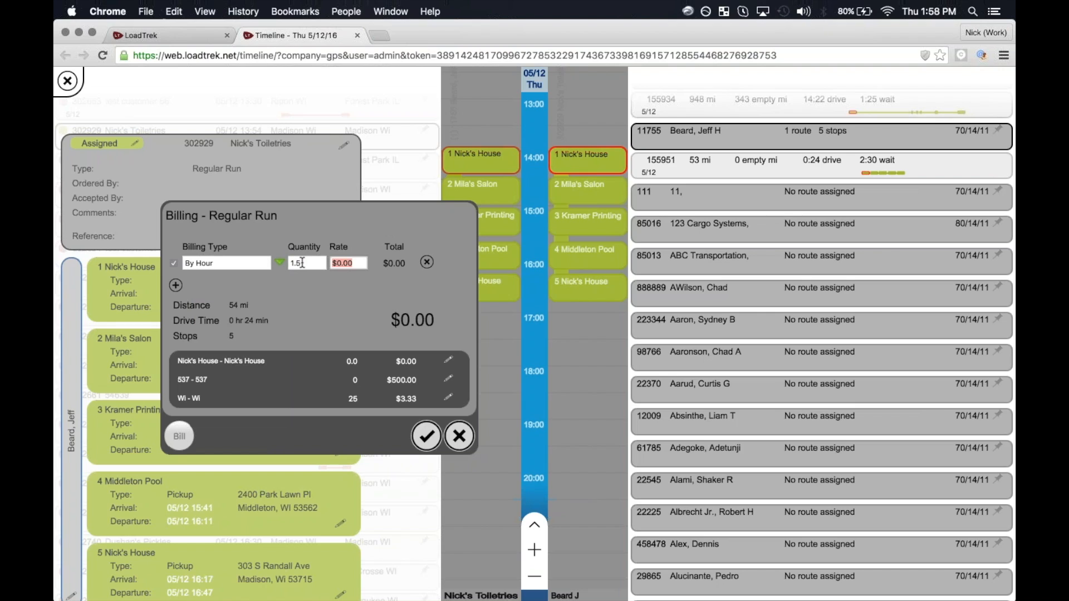
text(40.)
key(BackSpace)
key(BackSpace)
key(BackSpace)
text($40.00)
click(322, 283)
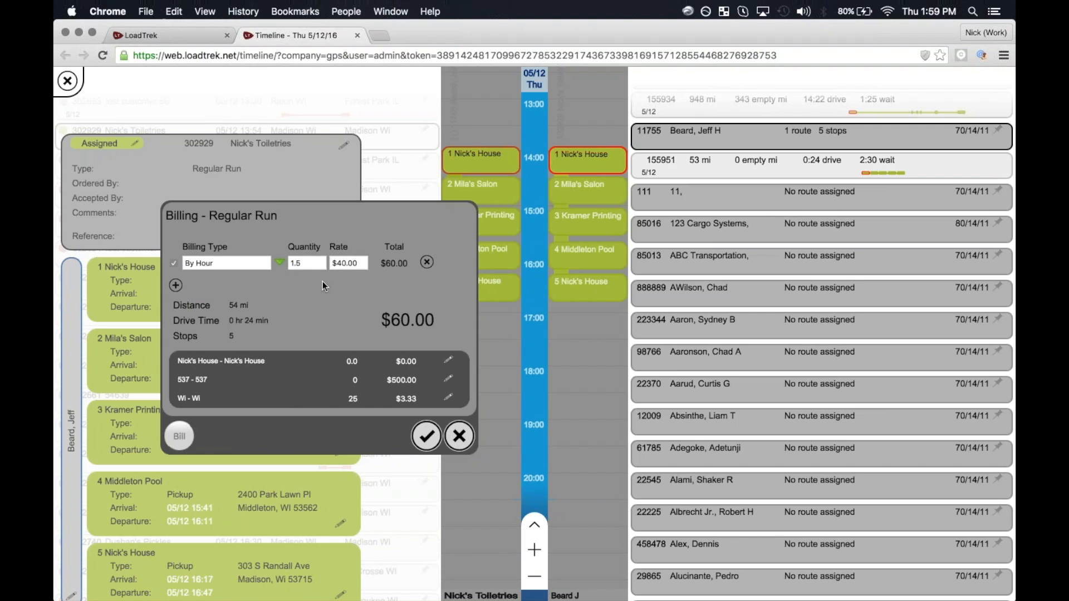
Add a By Mile billing line with quantity 24 and rate $1.99, and save the load's billing
click(176, 286)
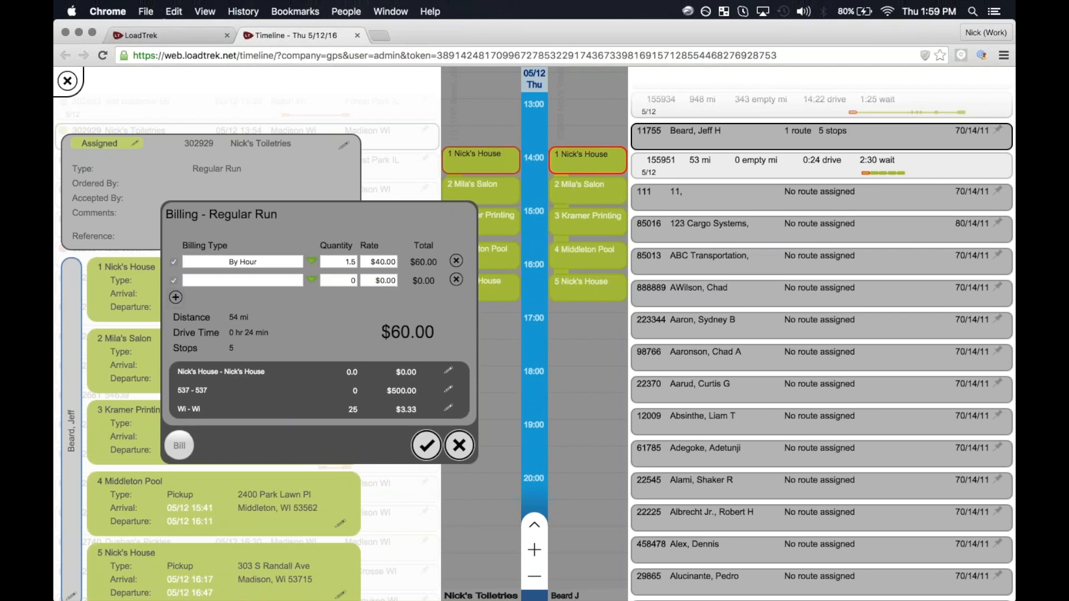
click(232, 281)
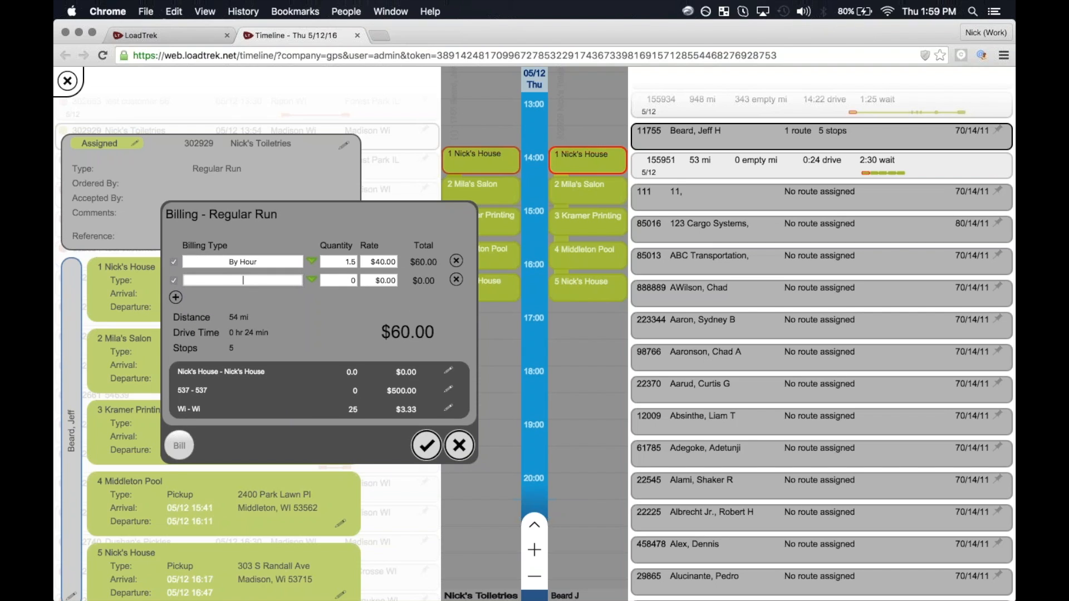
click(311, 280)
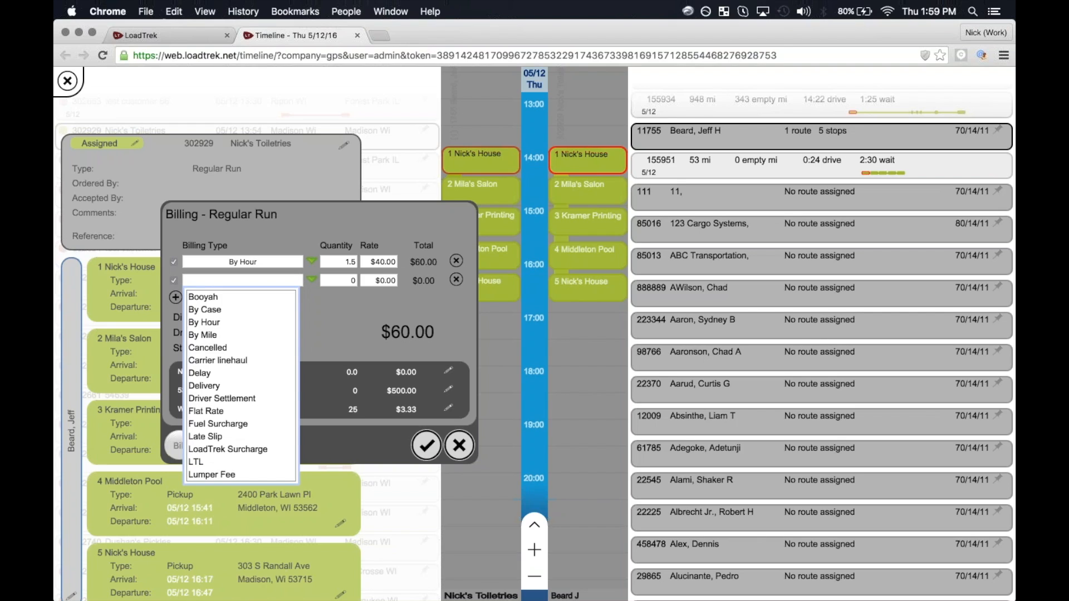
click(202, 335)
click(348, 280)
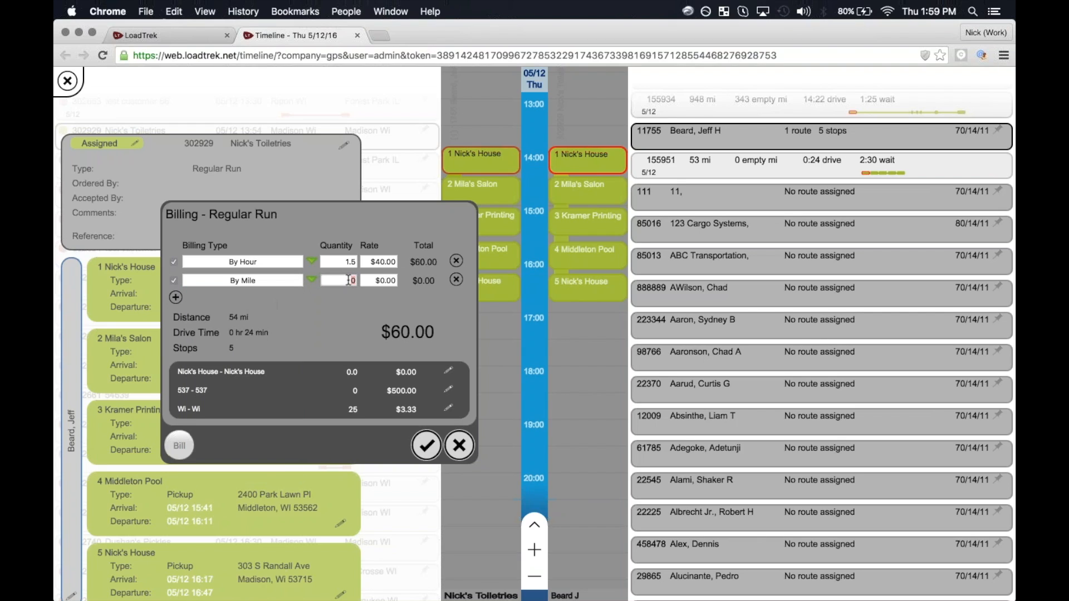
text(24)
key(Tab)
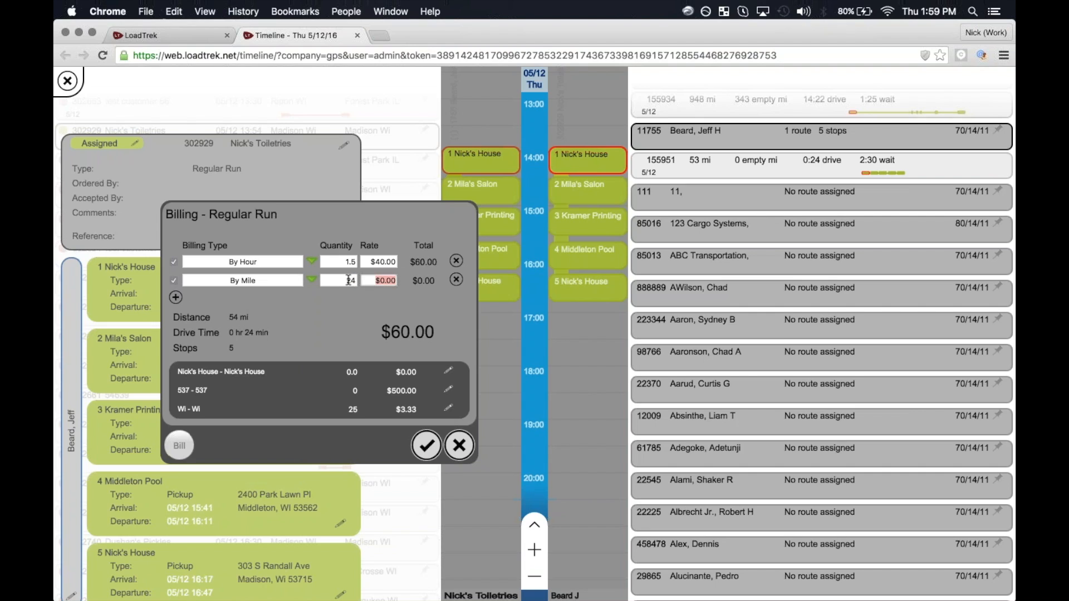
text(1)
text($1.99)
click(366, 298)
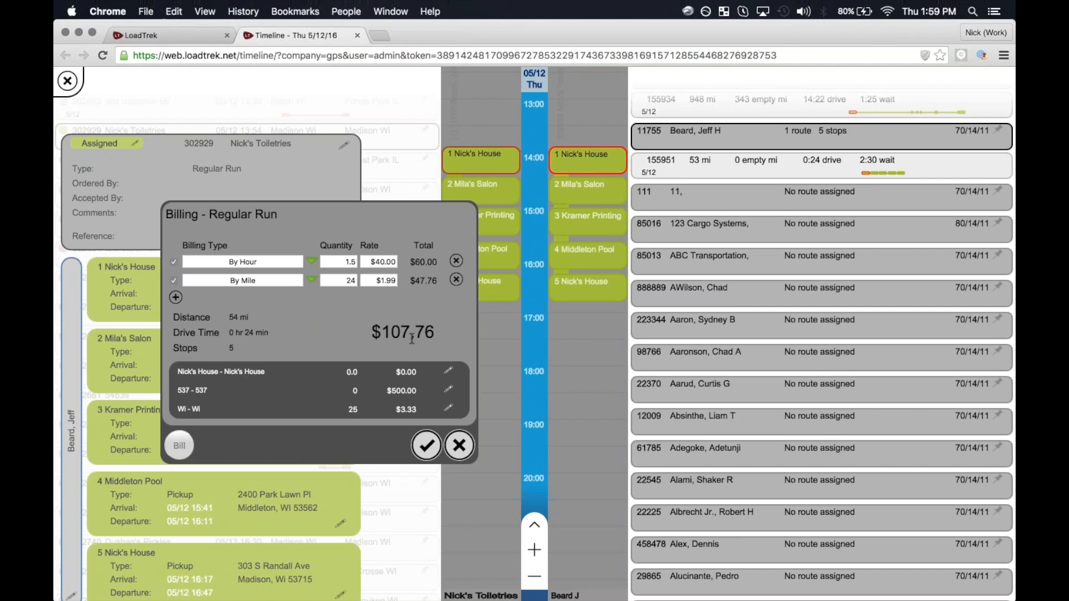
drag(446, 334, 370, 338)
click(427, 445)
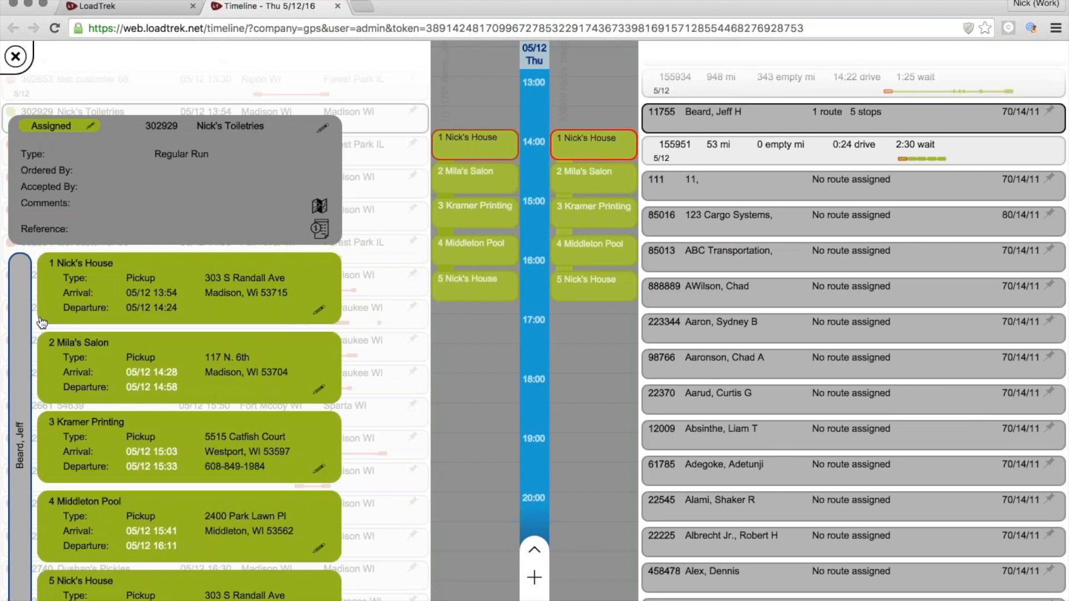
Open the driver's route linked to the Nick's Toiletries load to show its scheduled stops
click(122, 259)
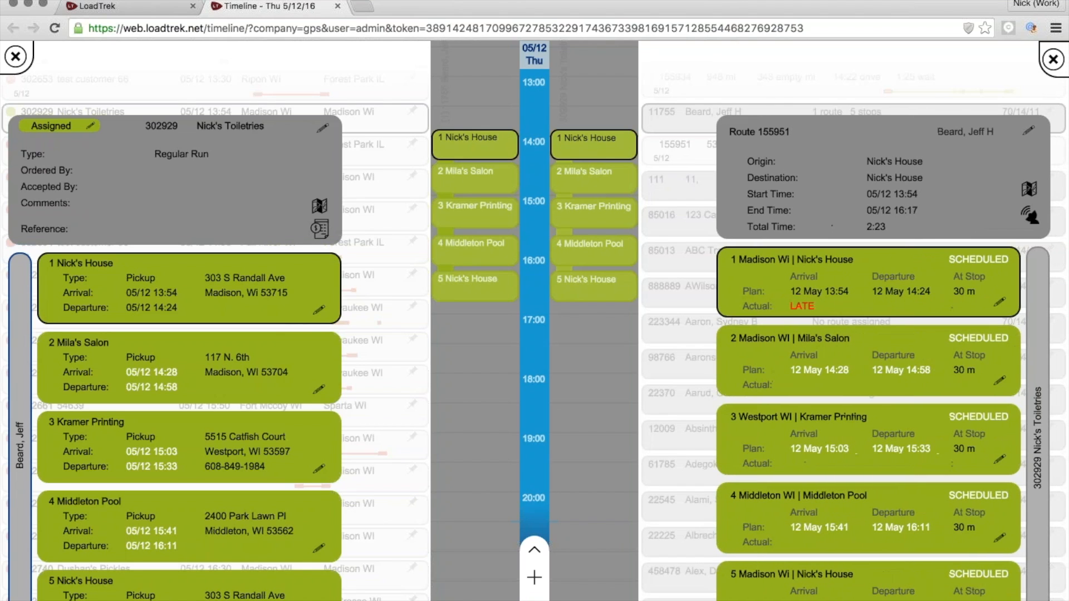
click(1030, 135)
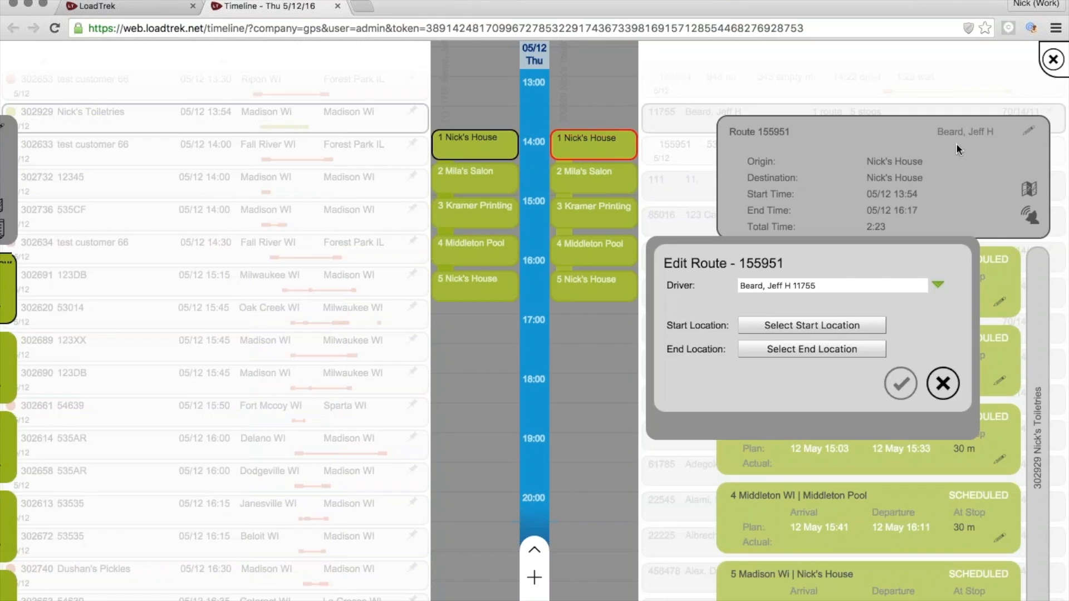
click(842, 288)
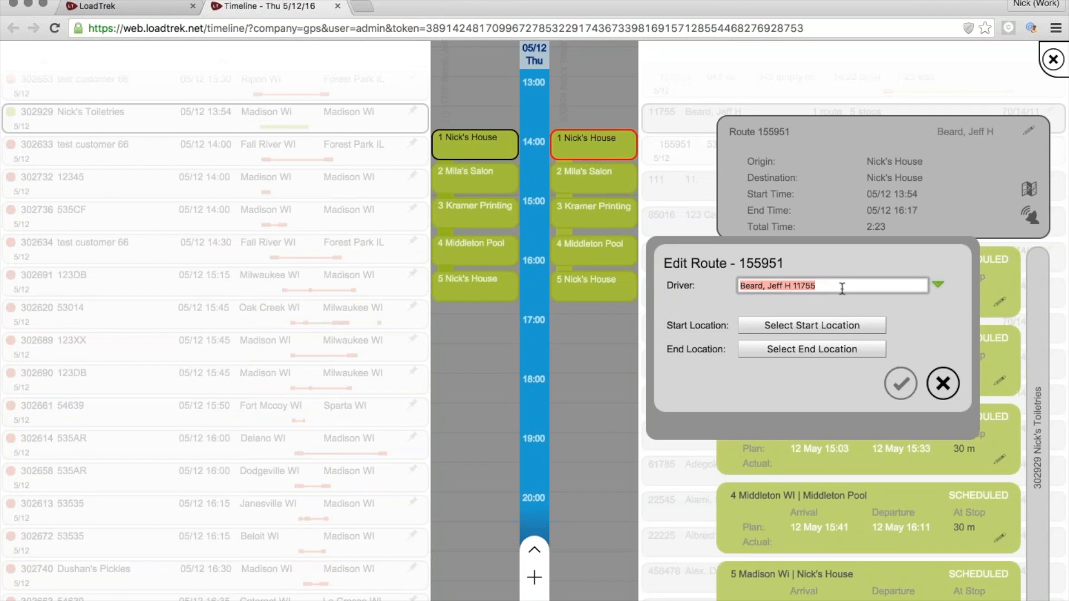
text(Brian)
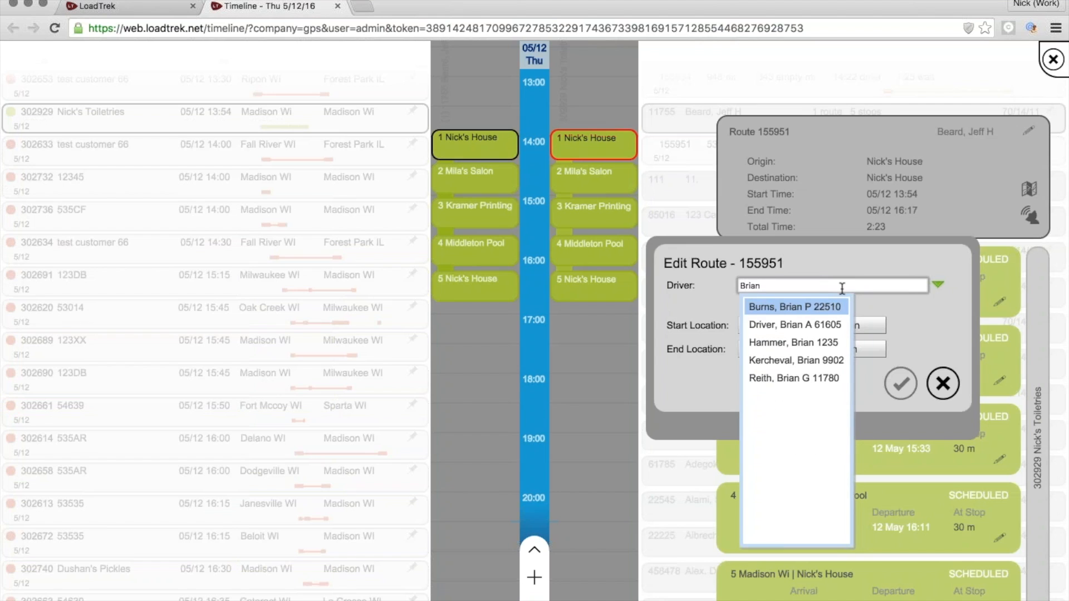
click(792, 306)
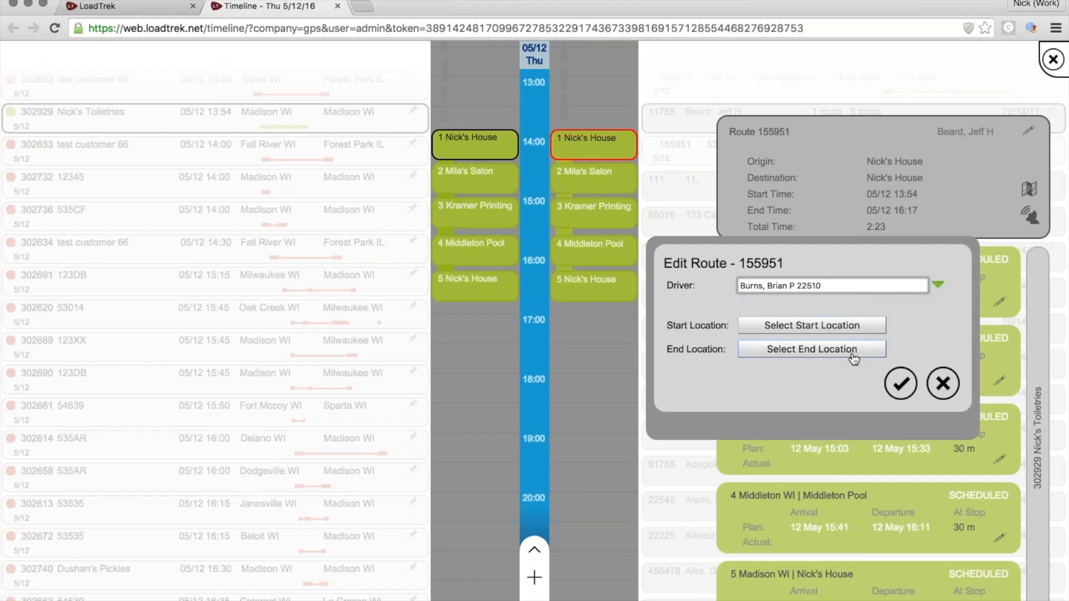
click(812, 326)
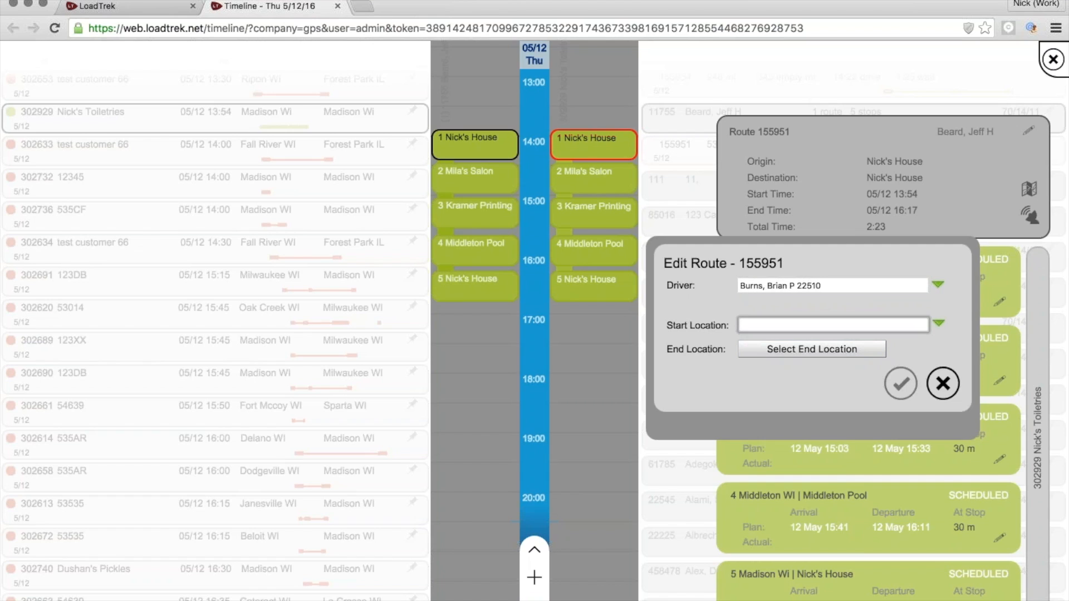
click(938, 324)
click(938, 324)
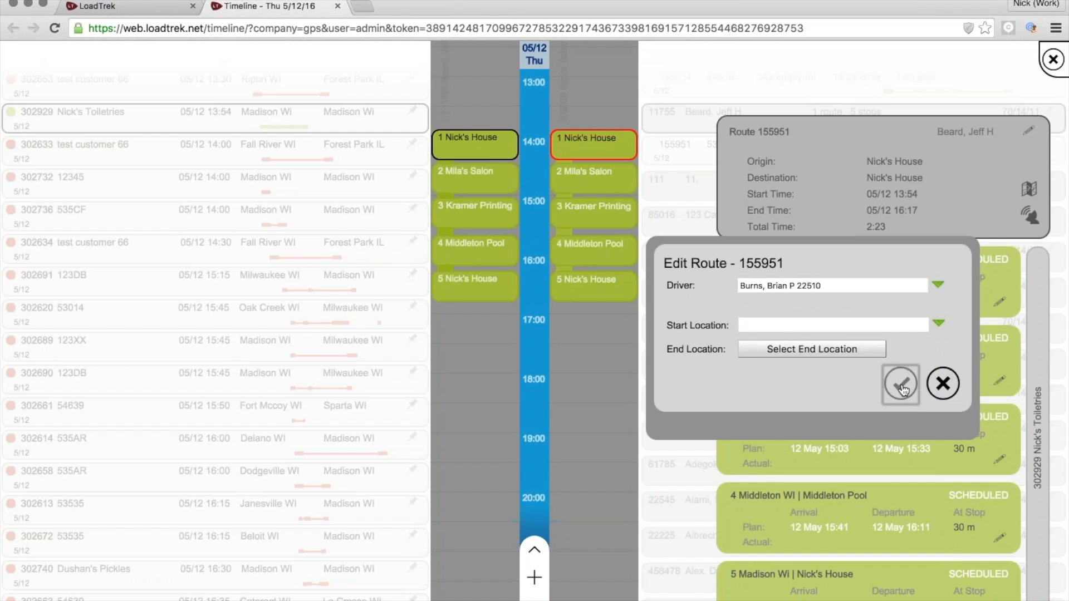
key(Escape)
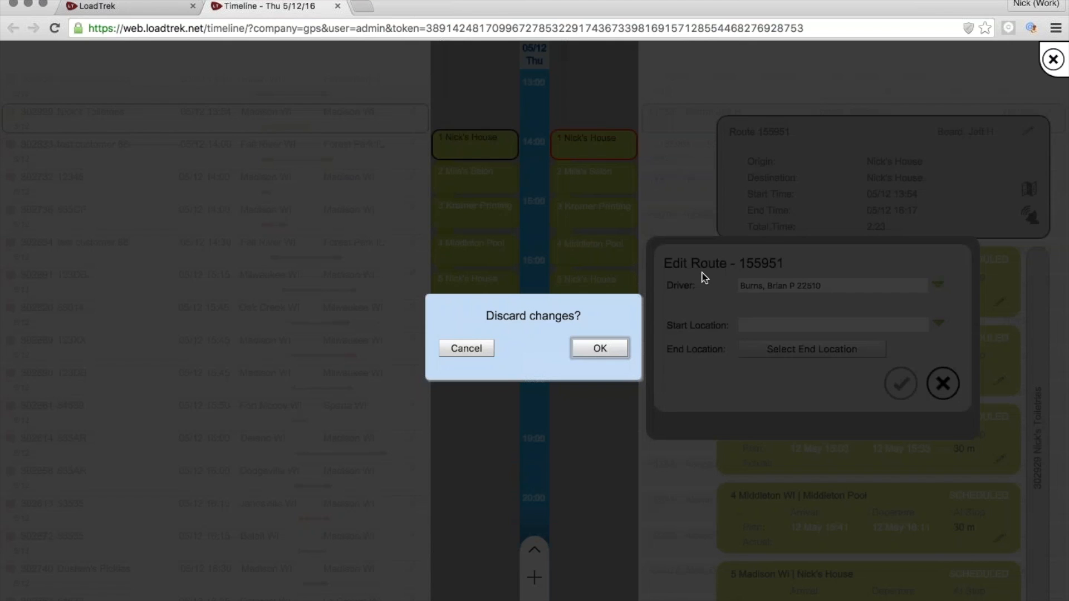
key(Return)
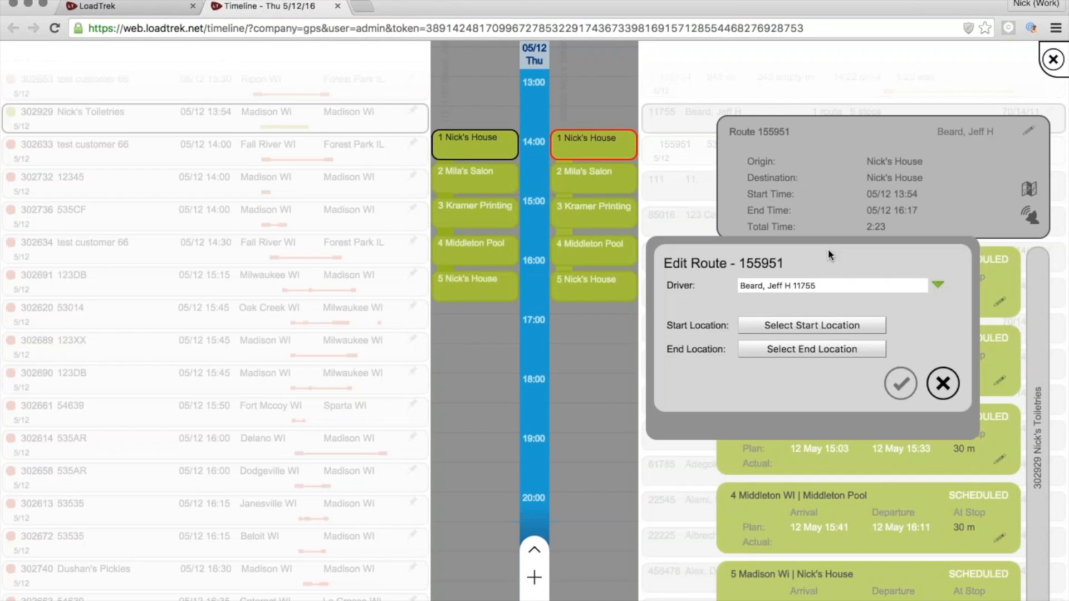
Edit the Nick's Toiletries route, find the replacement driver by surname, assign that driver and save the route changes
click(1027, 131)
drag(816, 285, 740, 286)
text(Burns)
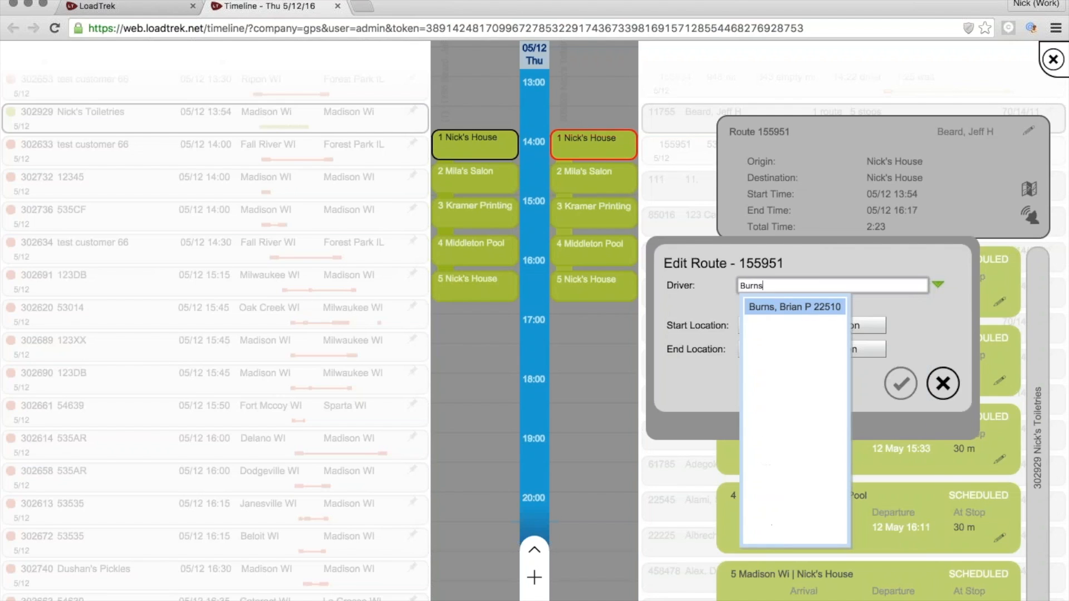
click(810, 306)
click(900, 383)
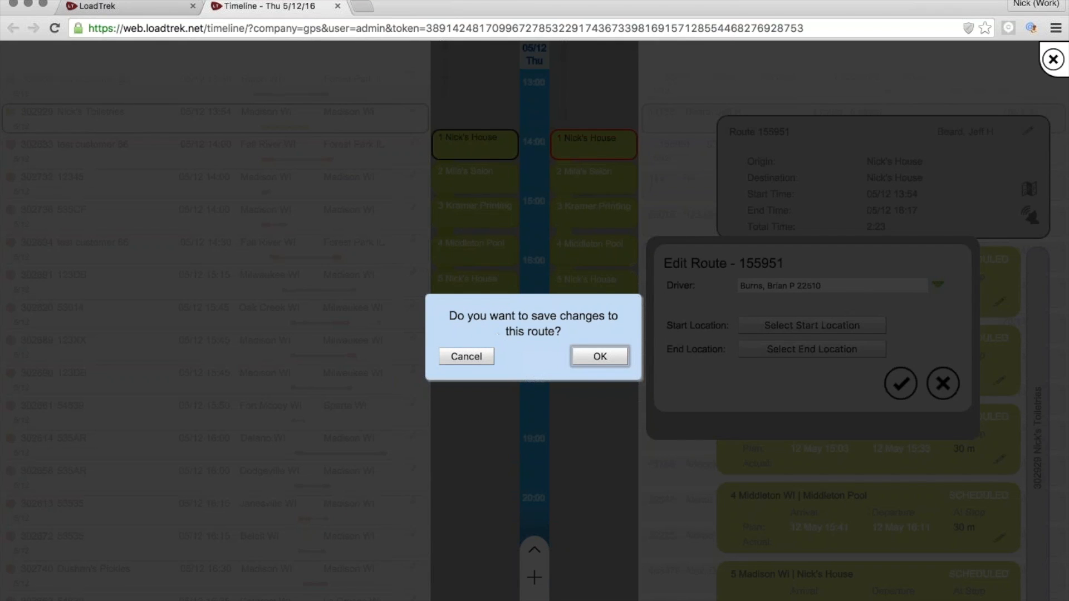
click(599, 358)
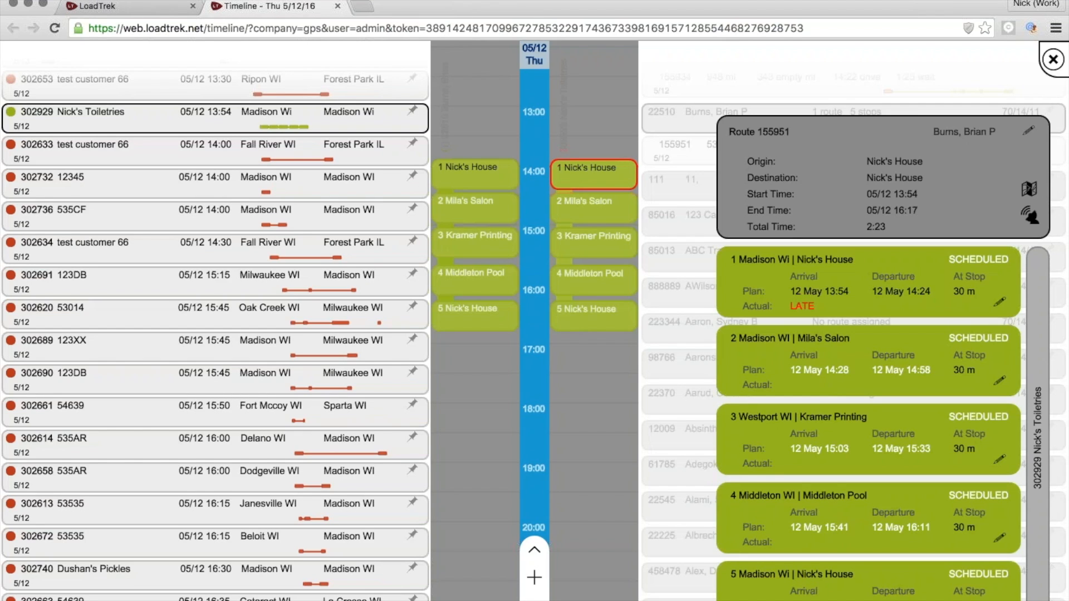
Reopen the Nick's Toiletries load, show its route map, set the load's status to Complete and close the details
click(119, 120)
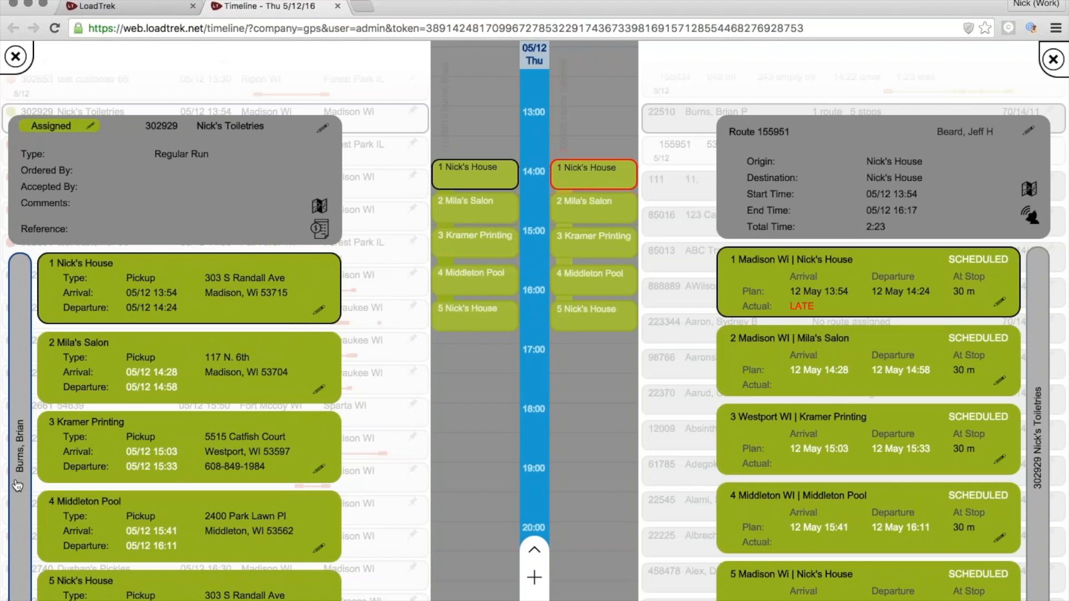
click(319, 207)
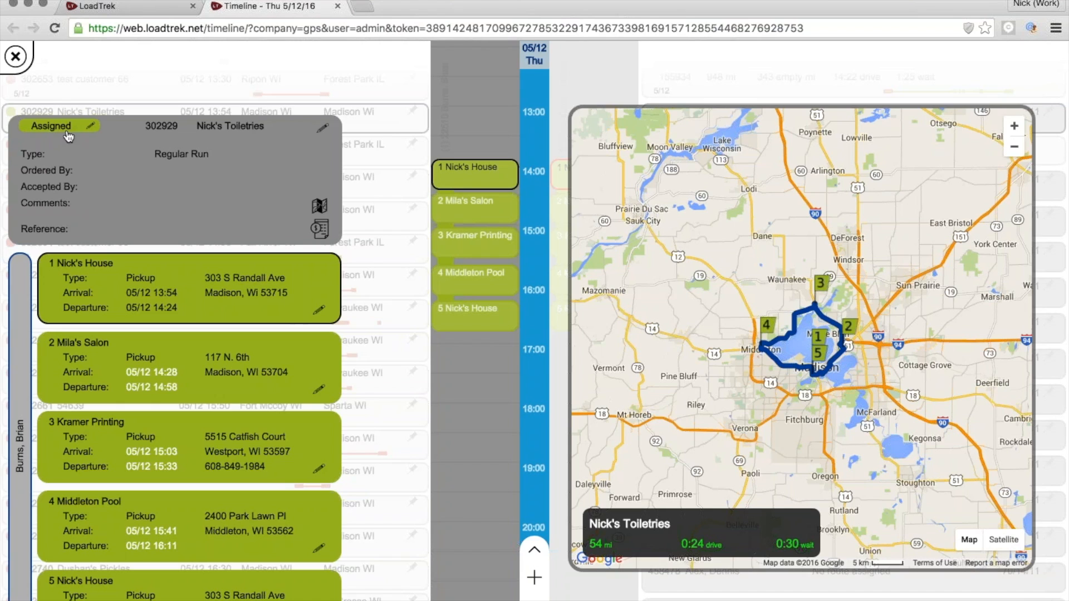
click(79, 131)
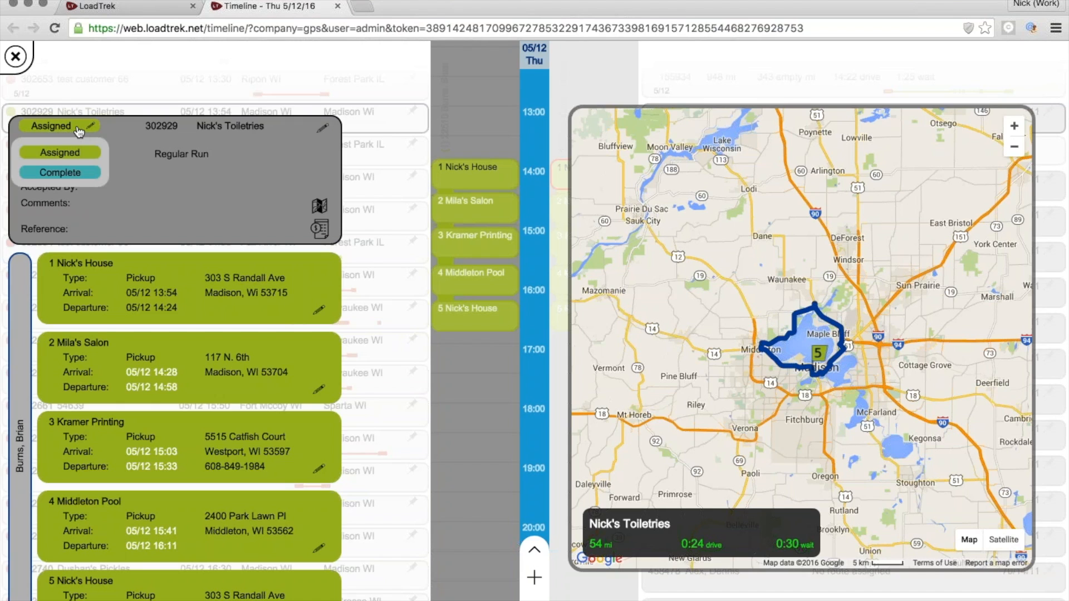
click(60, 173)
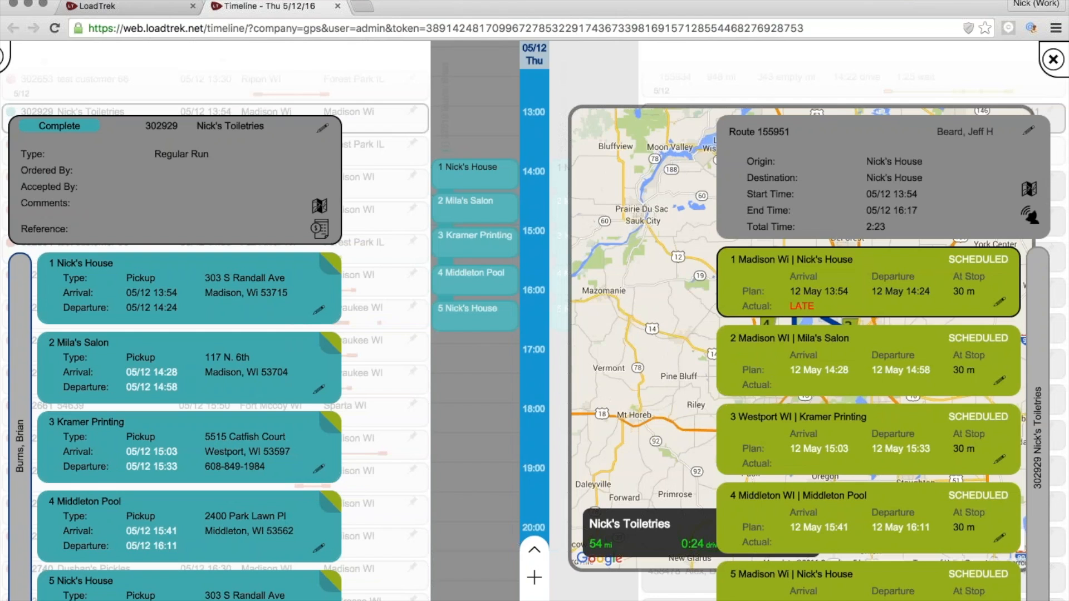
click(1053, 59)
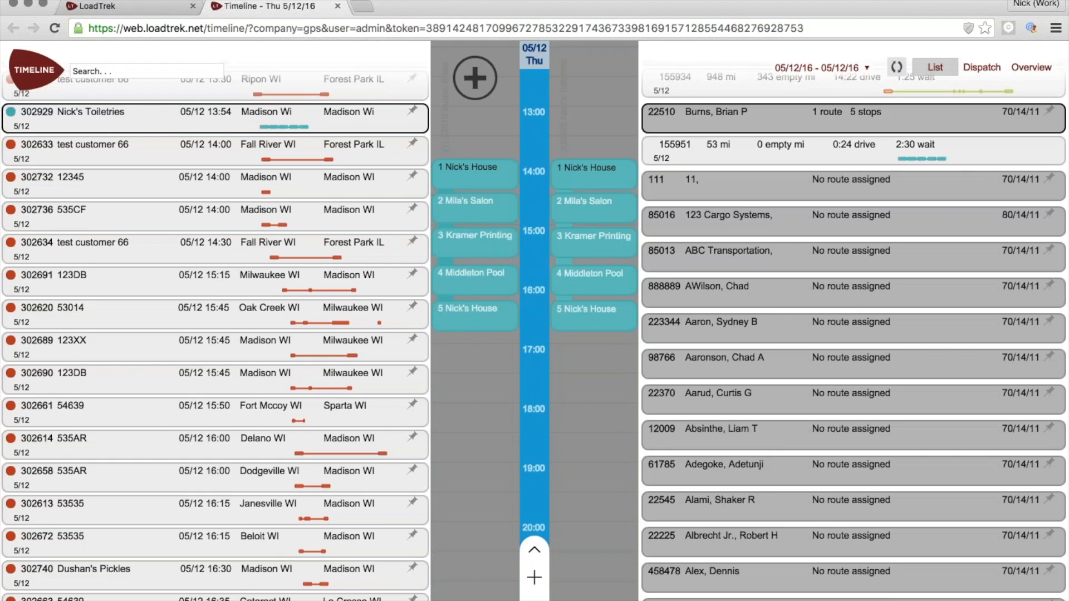
Open the billing of the completed Nick's Toiletries load and bill it
click(139, 119)
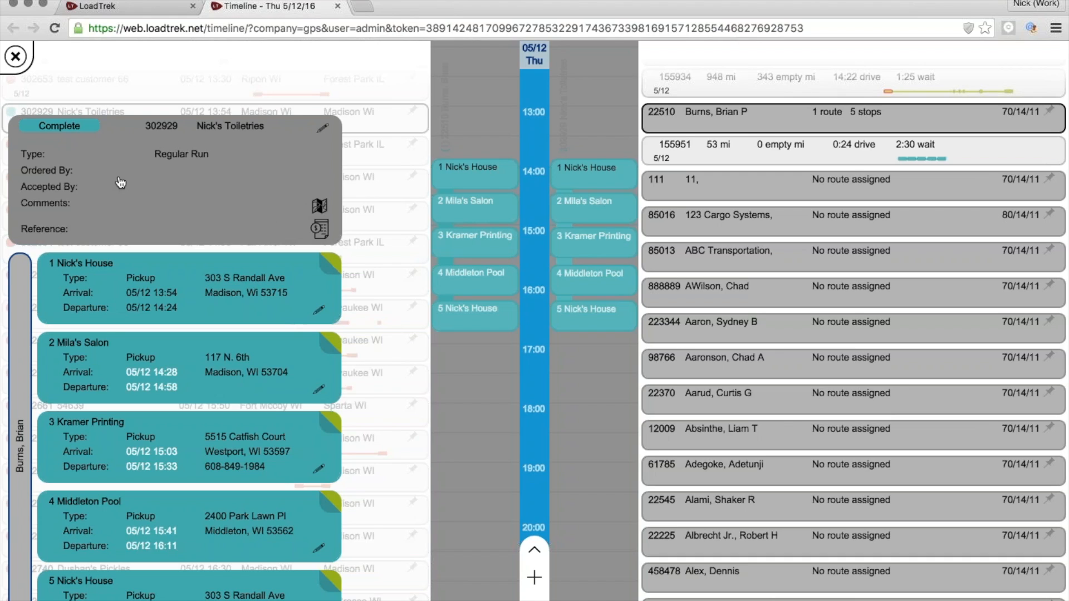
click(320, 229)
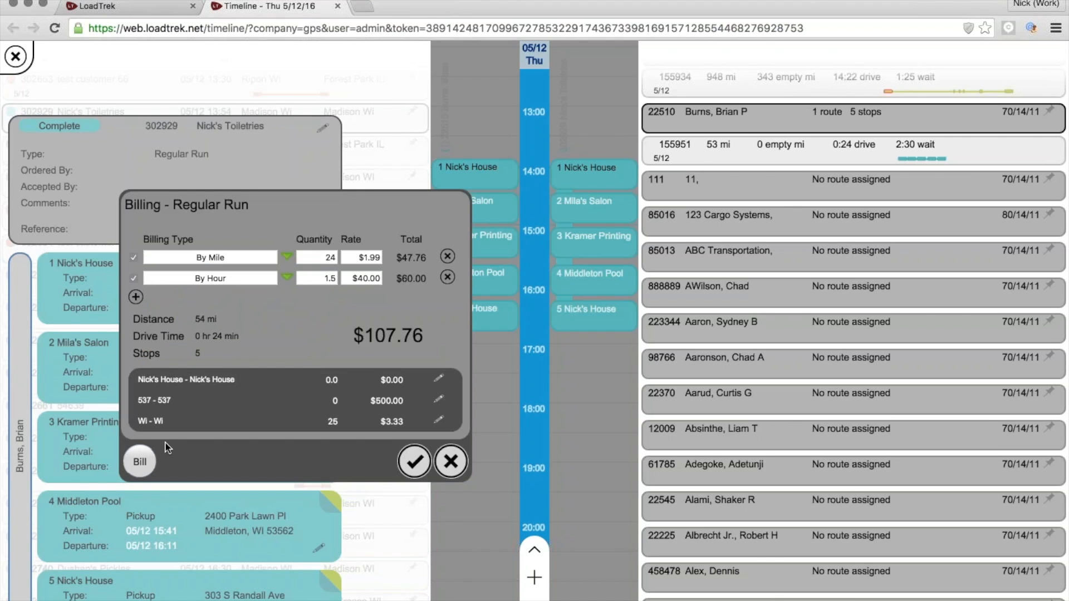
click(140, 461)
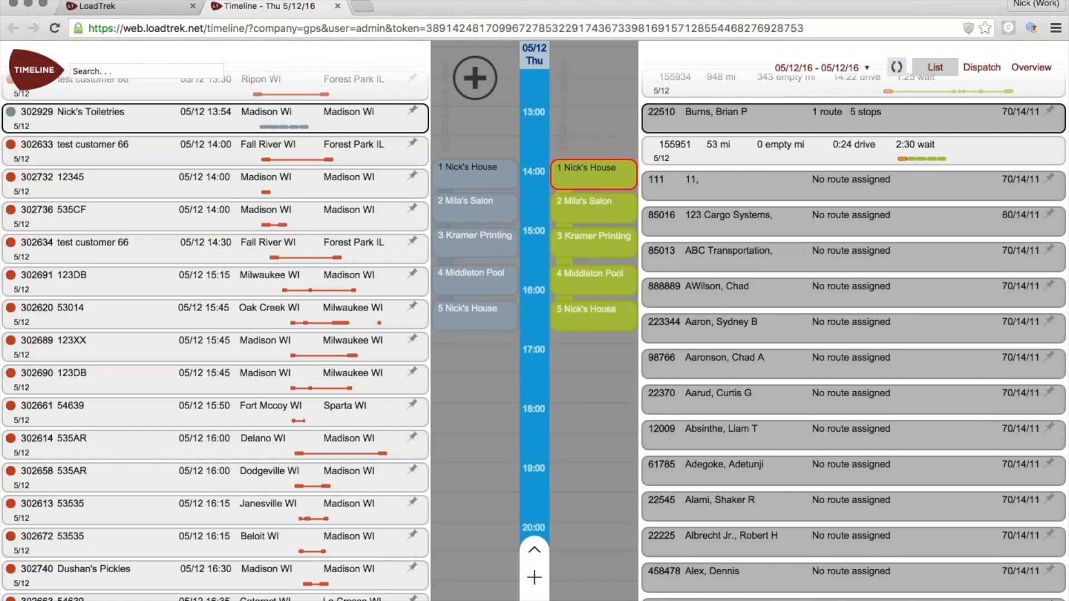
Examine the List view's loads and its drivers with their assigned routes around the Nick's Toiletries load
scroll(853, 334, up, 5)
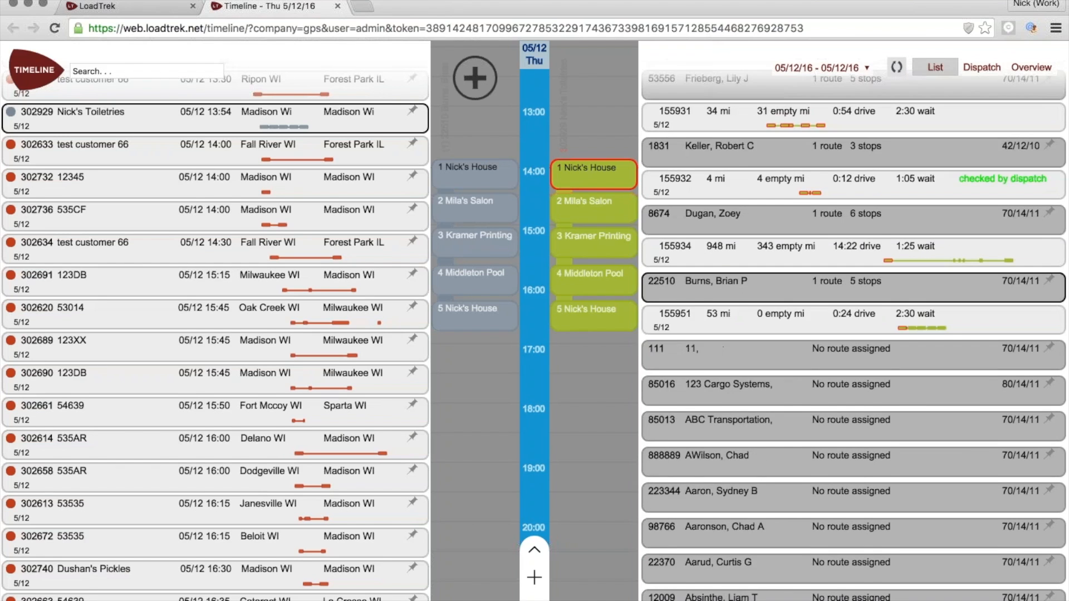
scroll(181, 179, up, 2)
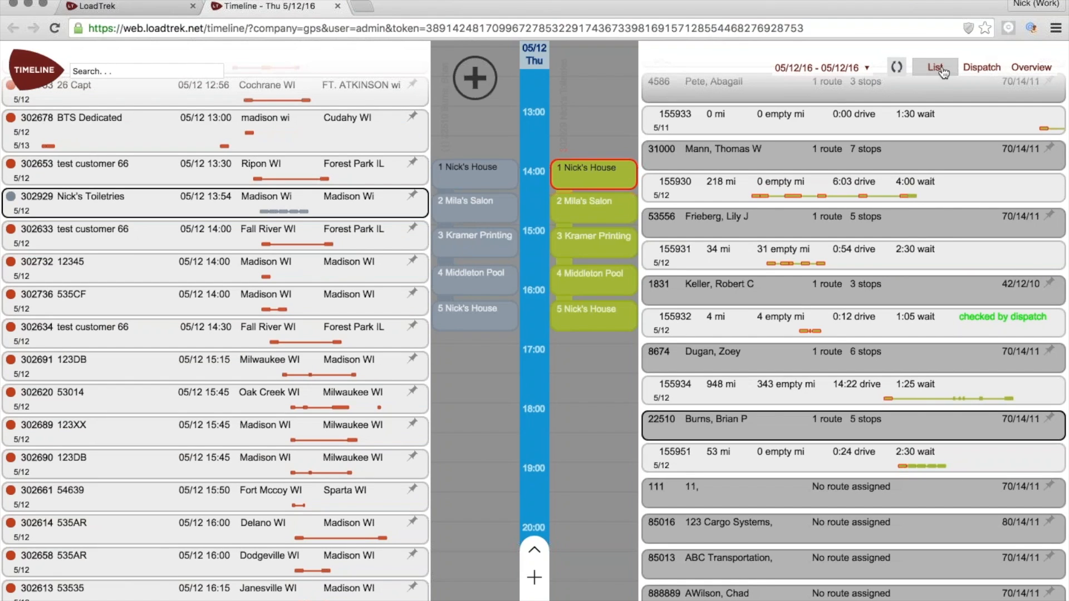
scroll(139, 271, up, 3)
scroll(138, 271, down, 4)
scroll(138, 271, up, 4)
scroll(138, 273, up, 4)
scroll(138, 272, down, 3)
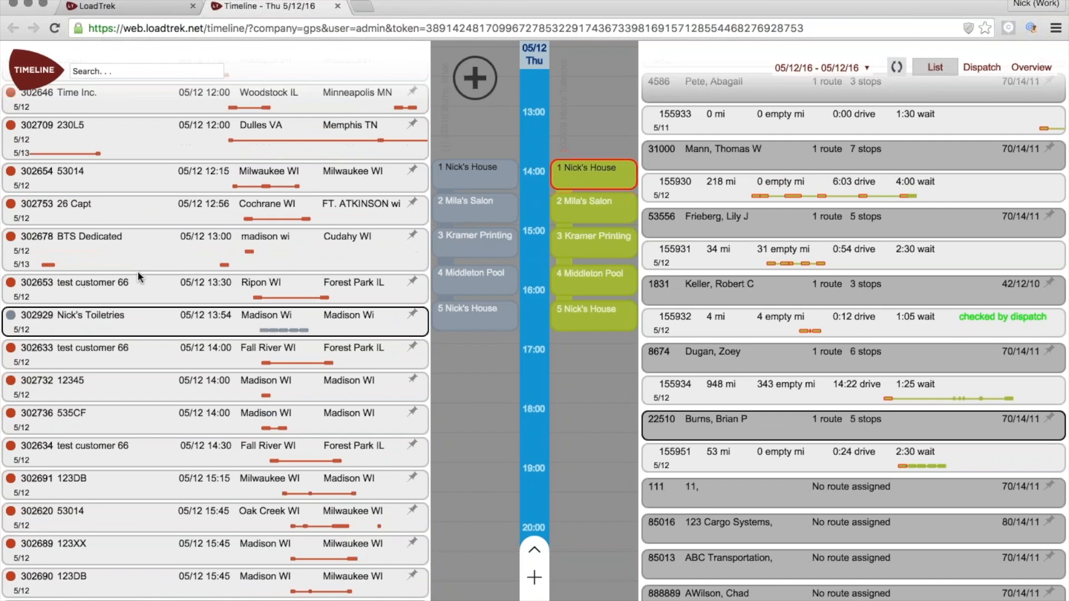
scroll(852, 325, up, 1)
scroll(851, 325, up, 1)
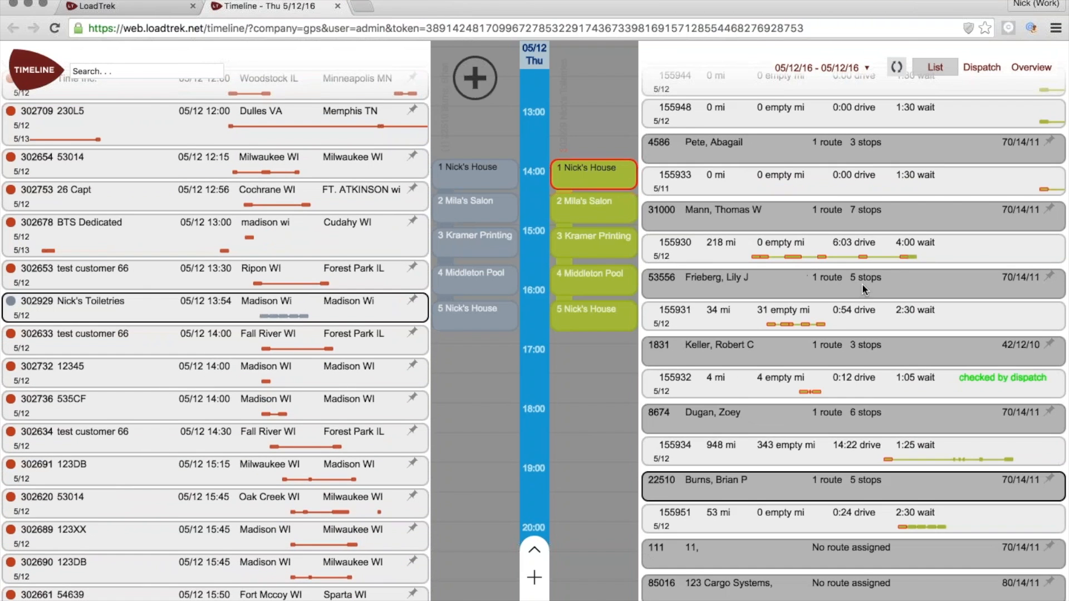
Switch to the Dispatch view and examine the unassigned loads and driver routes laid out along the day's time scale
click(982, 69)
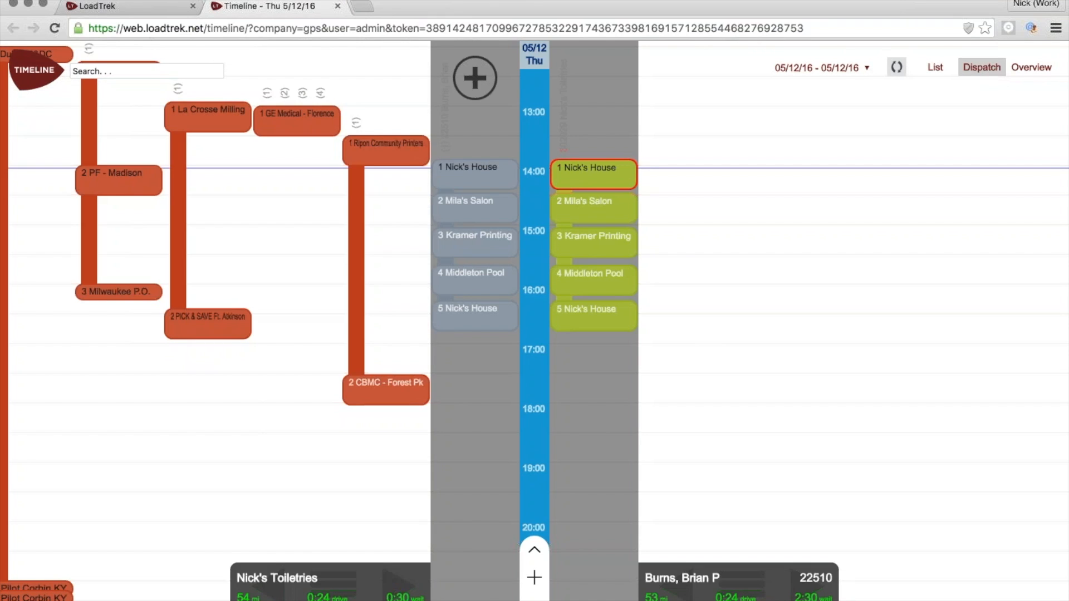
scroll(180, 423, up, 1)
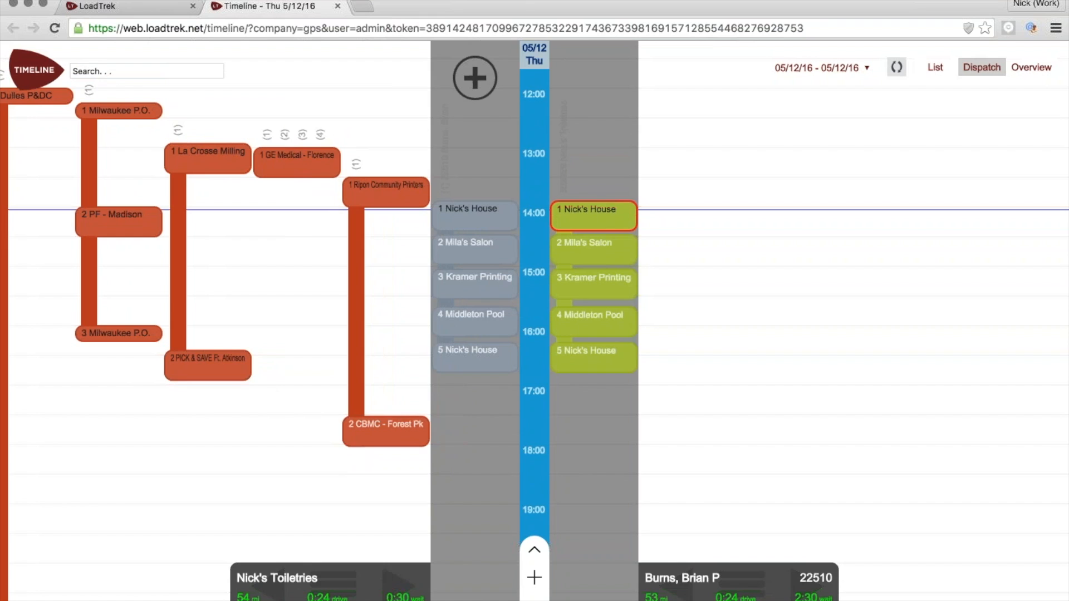
scroll(724, 301, left, 3)
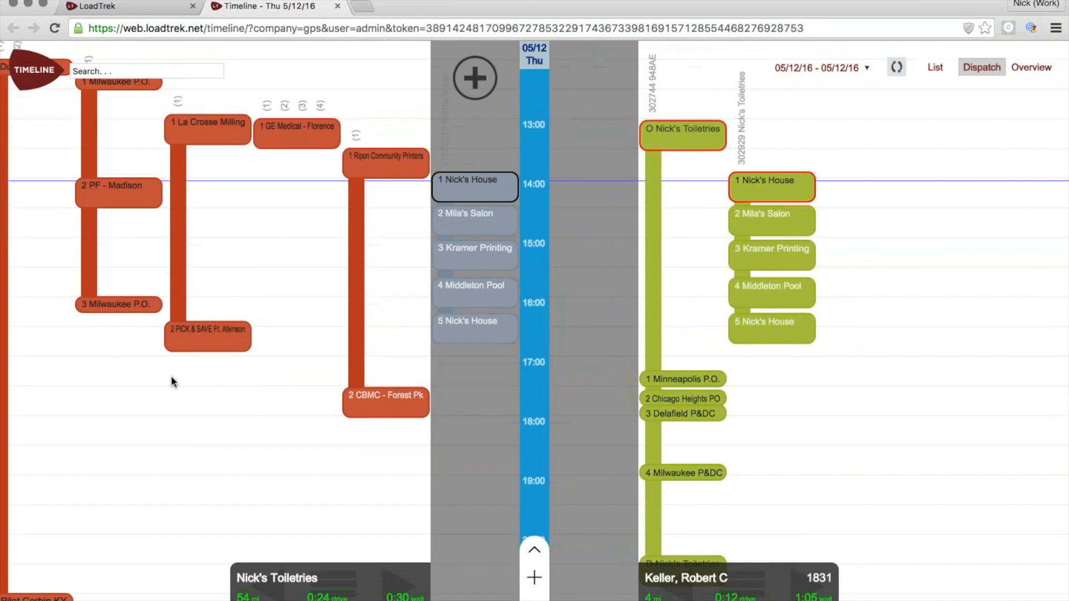
scroll(207, 415, right, 6)
scroll(208, 416, up, 1)
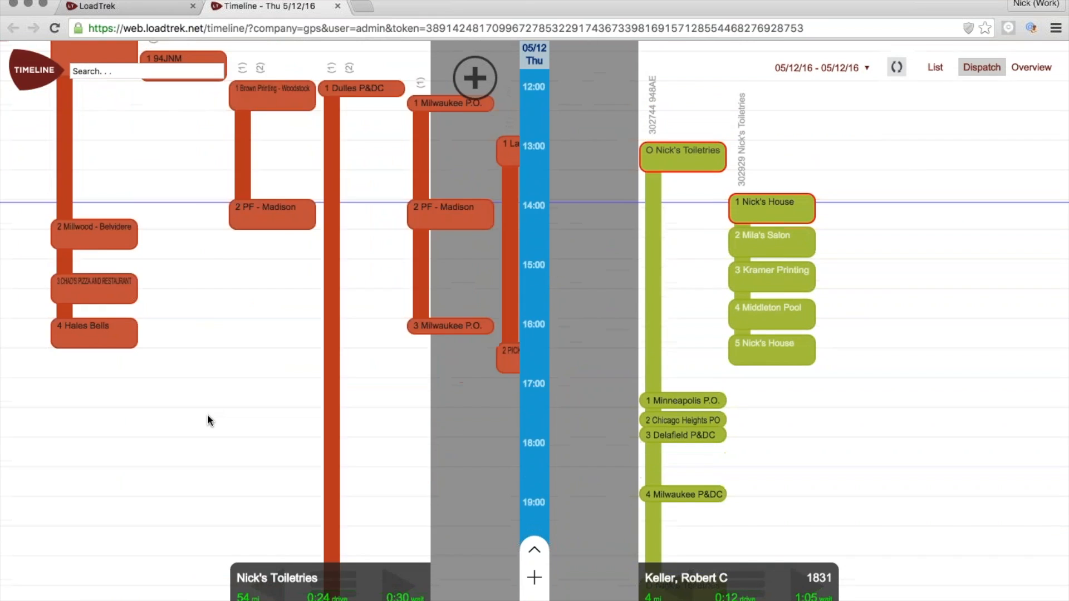
scroll(207, 420, left, 5)
scroll(207, 420, up, 2)
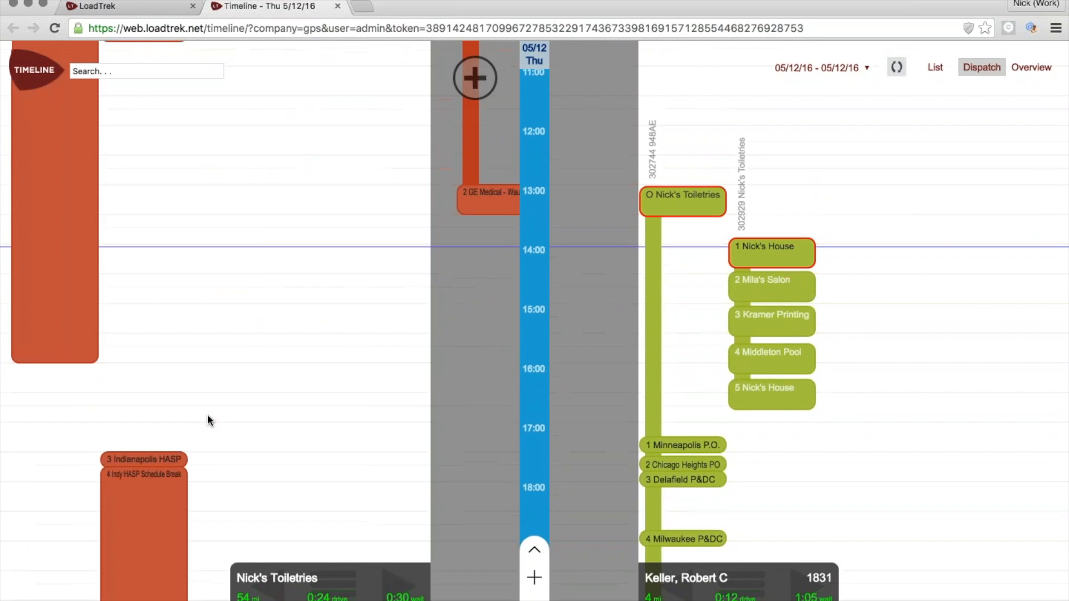
scroll(207, 421, up, 5)
scroll(207, 421, left, 5)
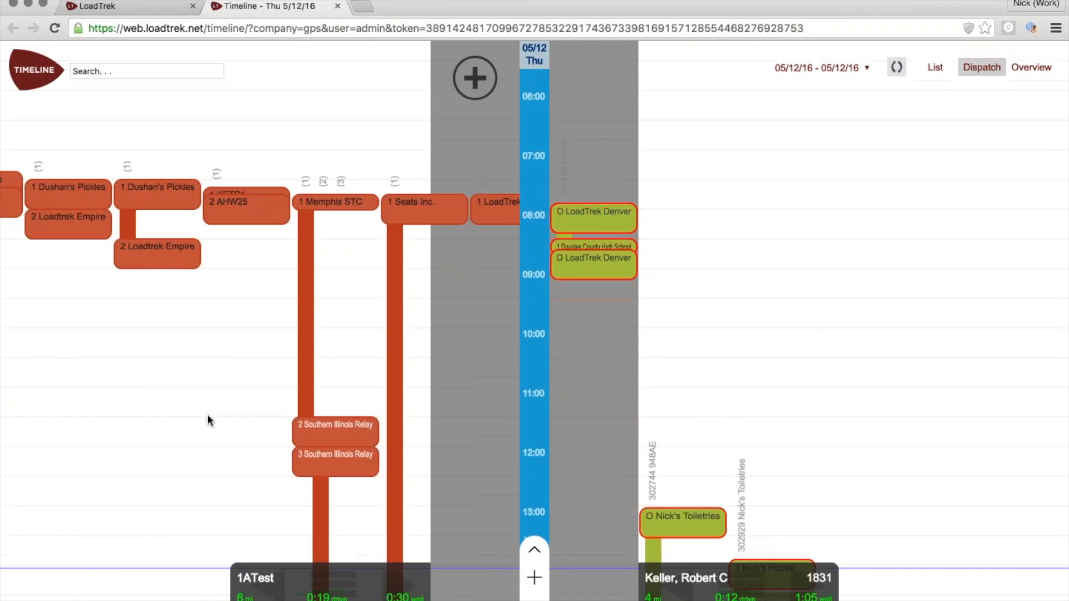
scroll(210, 420, left, 5)
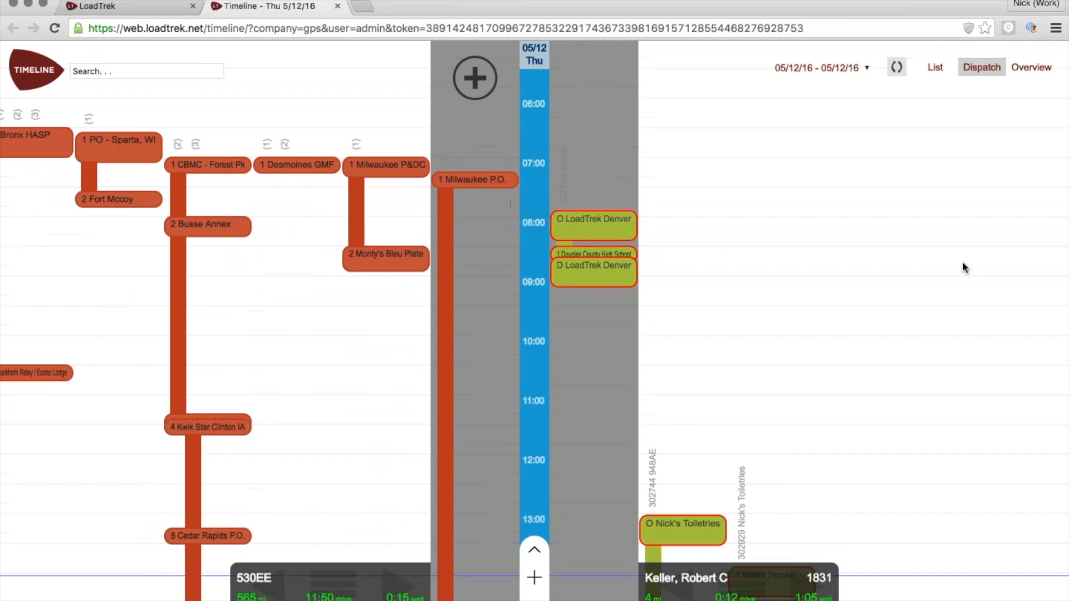
scroll(962, 262, down, 2)
scroll(962, 263, down, 20)
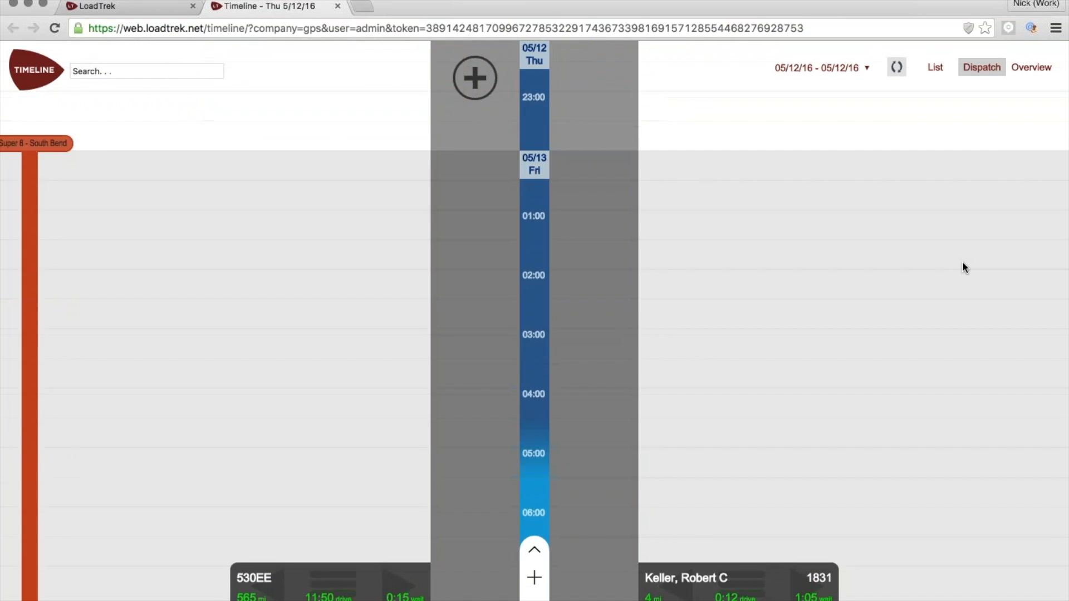
scroll(964, 264, up, 20)
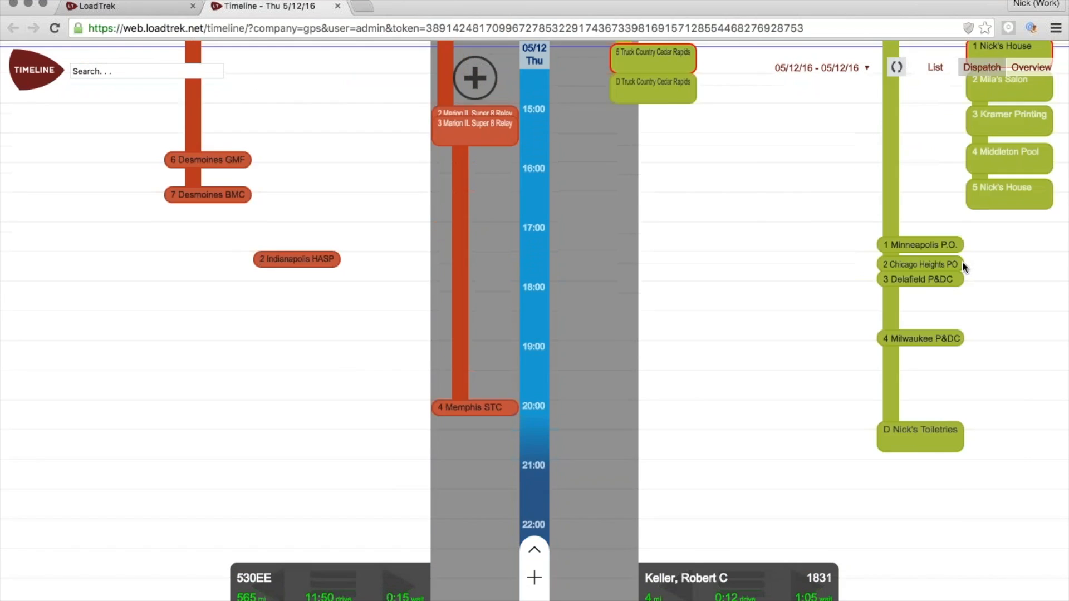
scroll(962, 261, left, 5)
scroll(962, 262, up, 6)
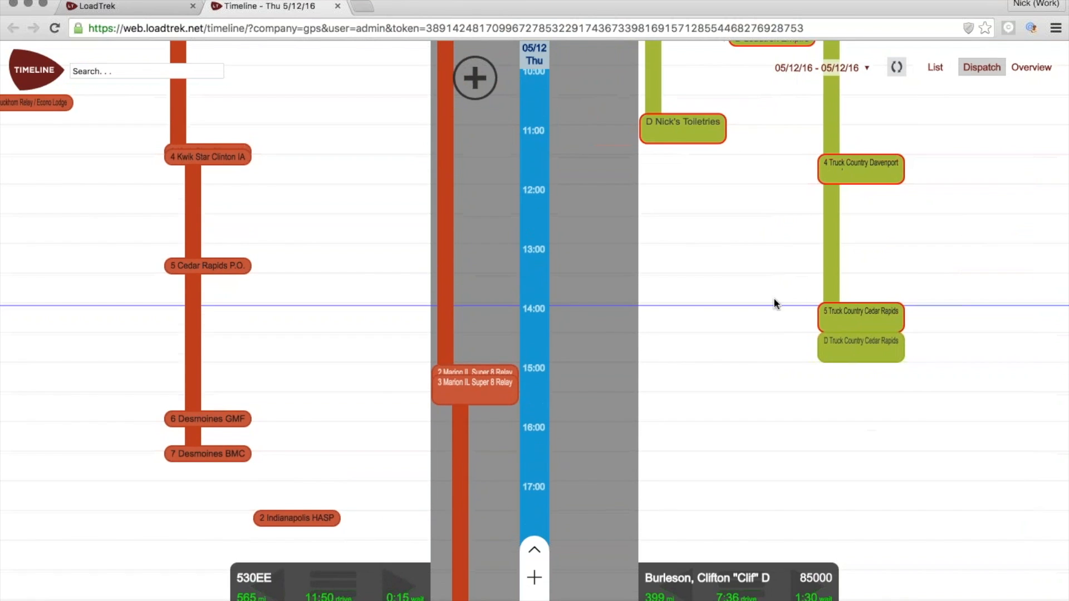
scroll(775, 303, up, 5)
scroll(773, 297, left, 3)
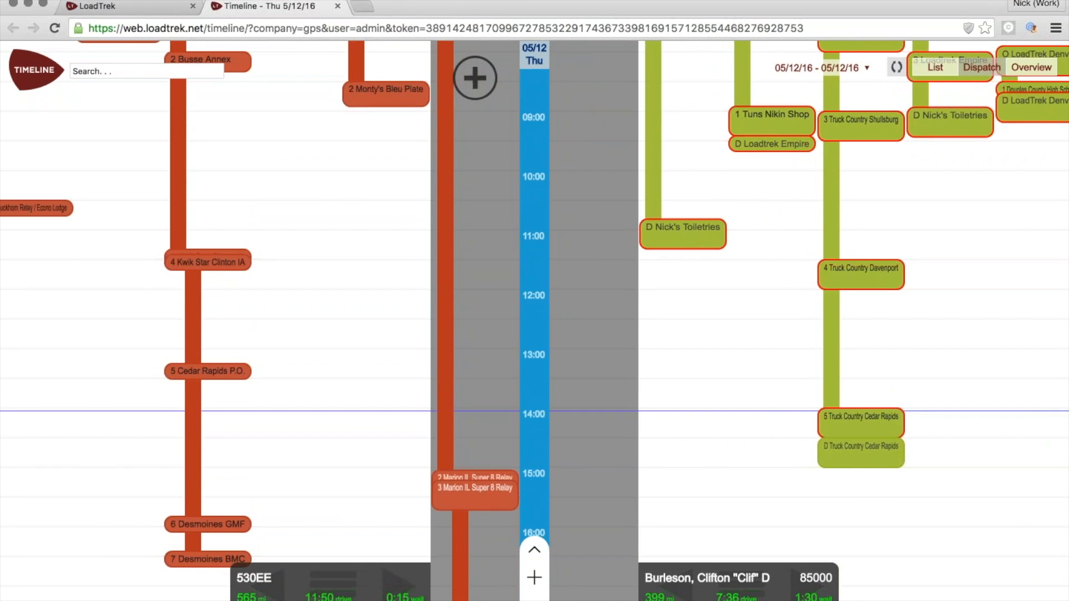
Switch to the Overview and examine the condensed columns of loads and driver routes along the day's time scale
click(1031, 67)
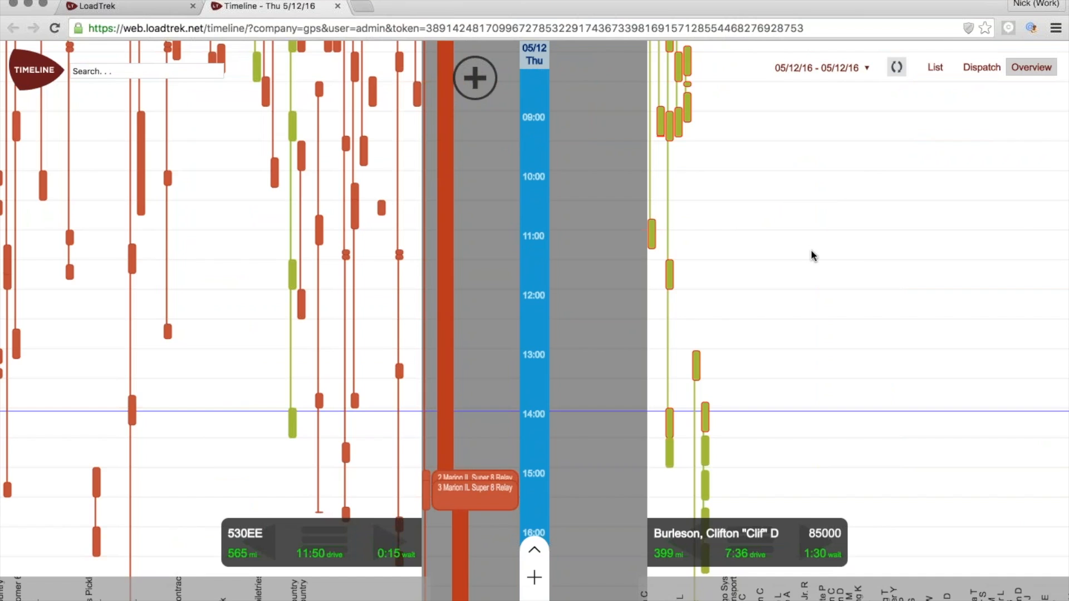
scroll(811, 256, right, 2)
scroll(811, 256, up, 1)
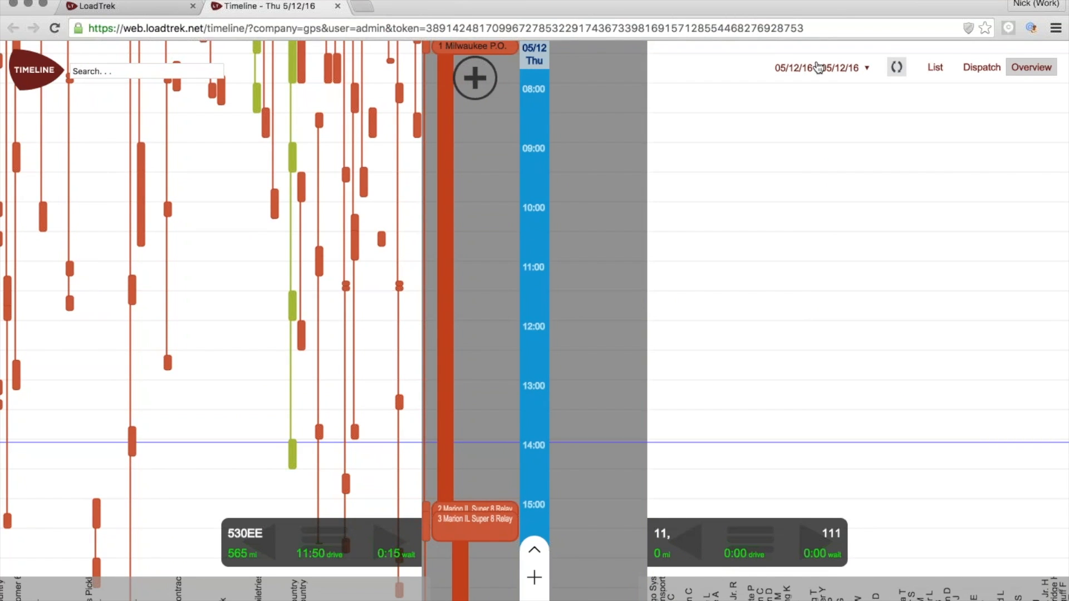
Return to the List view and refresh the timeline's loads and drivers
click(935, 67)
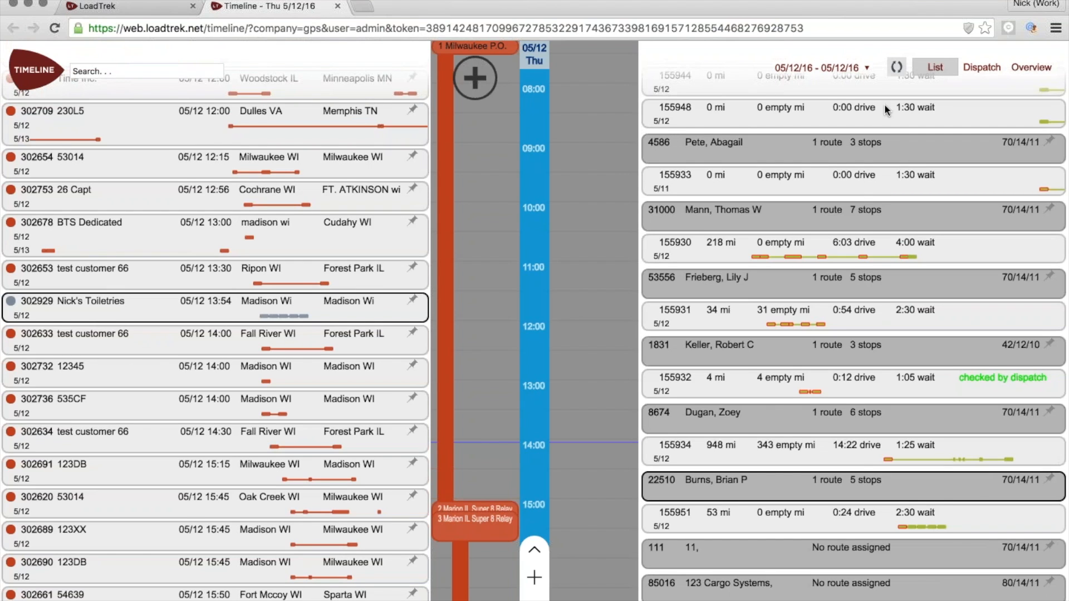
click(897, 67)
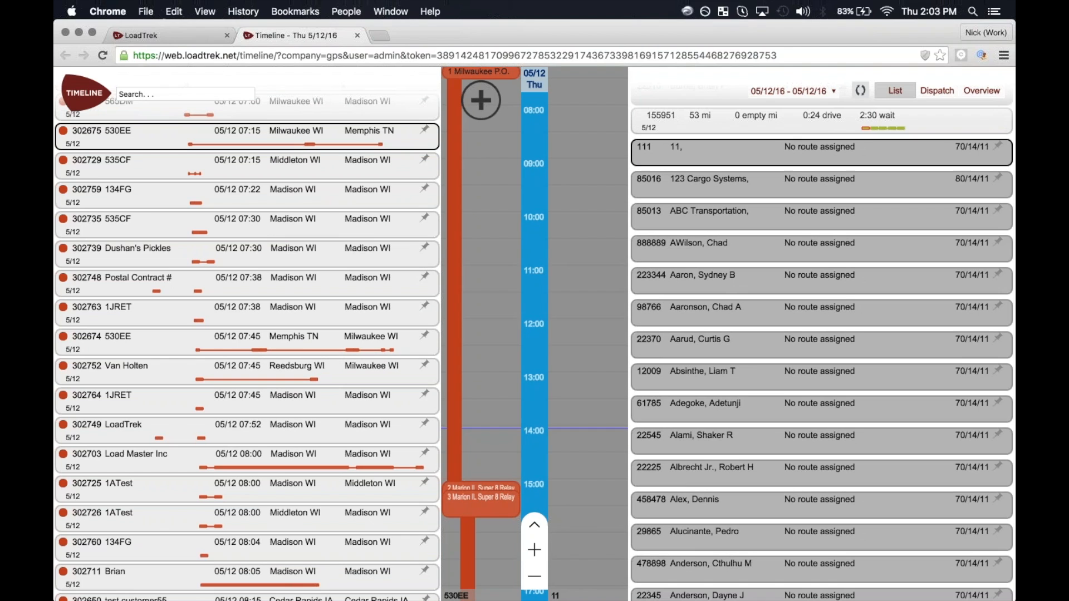
Expand the timeline's zoom control and zoom the time scale out until the 530EE load fits from Milwaukee P.O. to Memphis STC
click(534, 549)
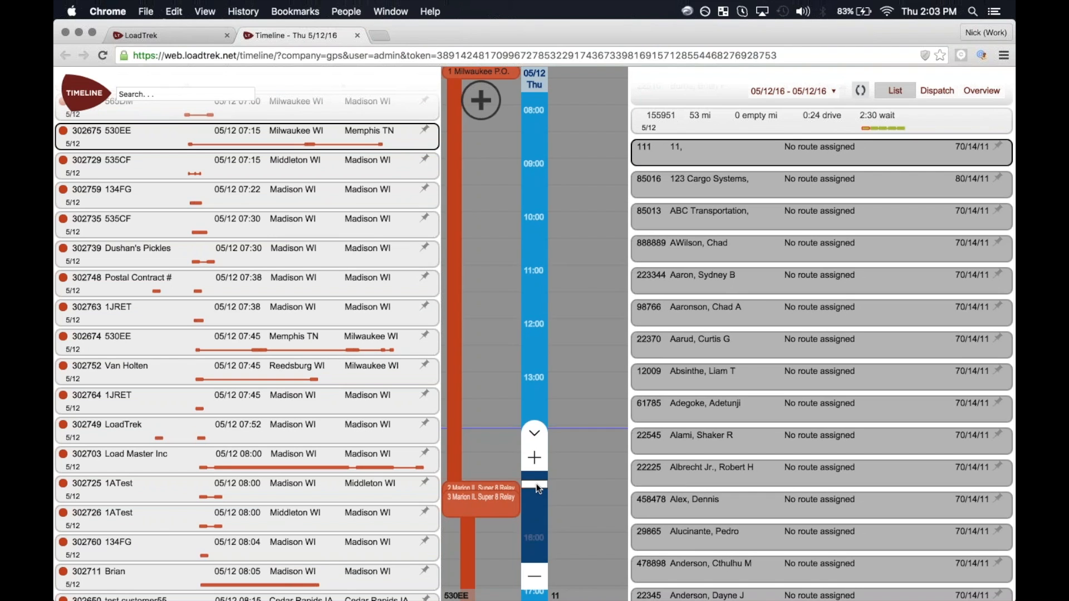
drag(534, 482, 533, 550)
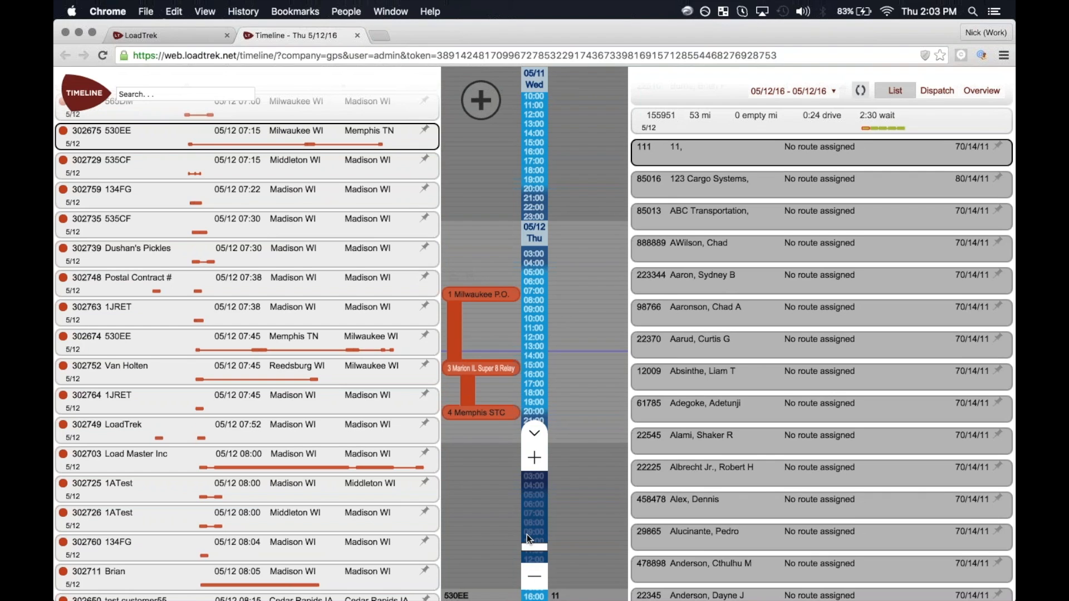
click(526, 491)
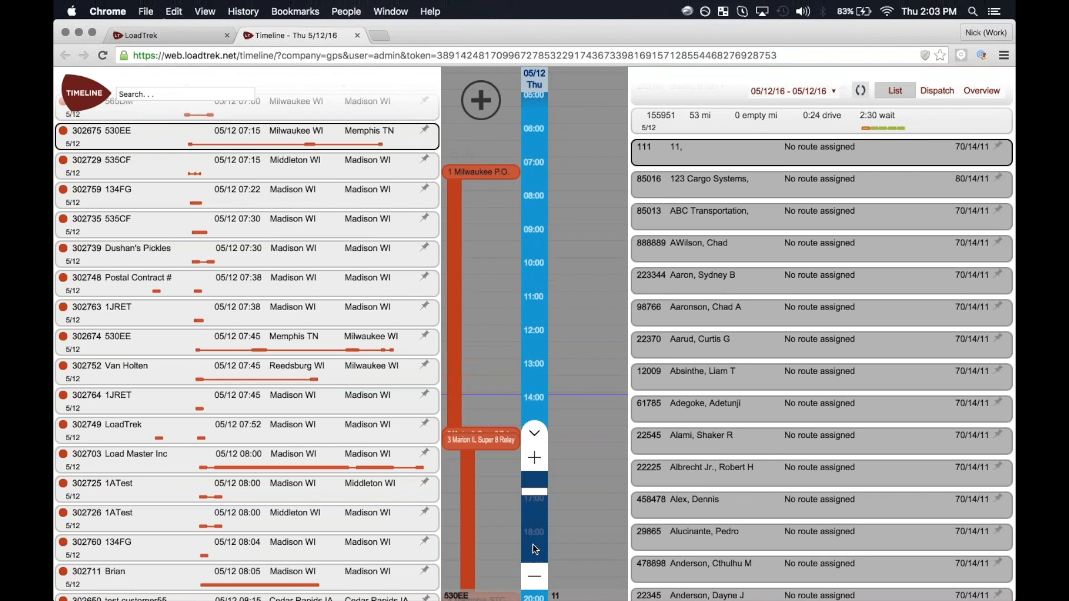
drag(537, 492, 526, 520)
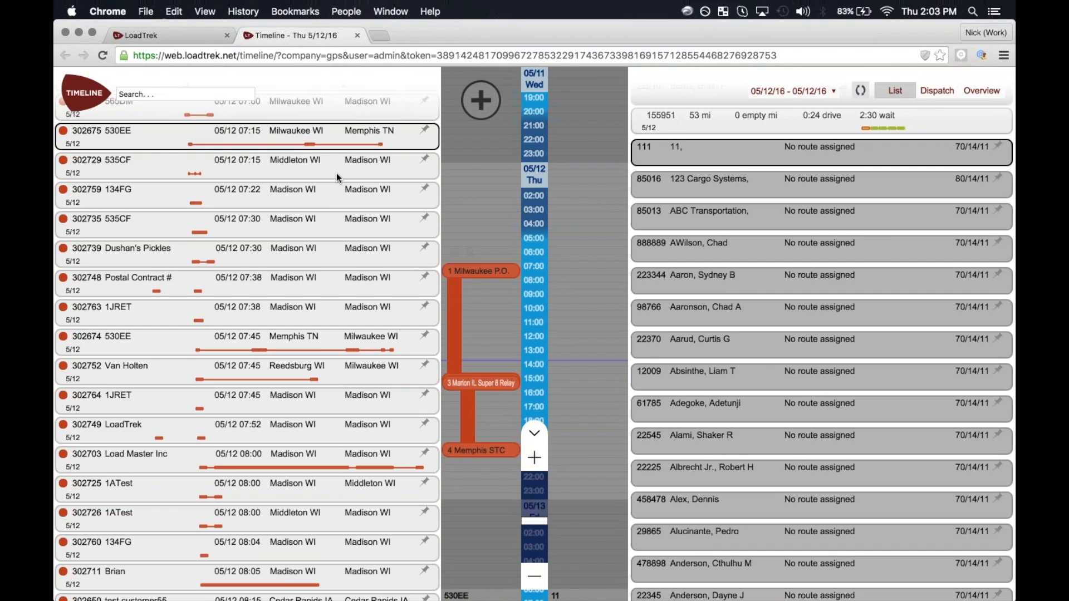